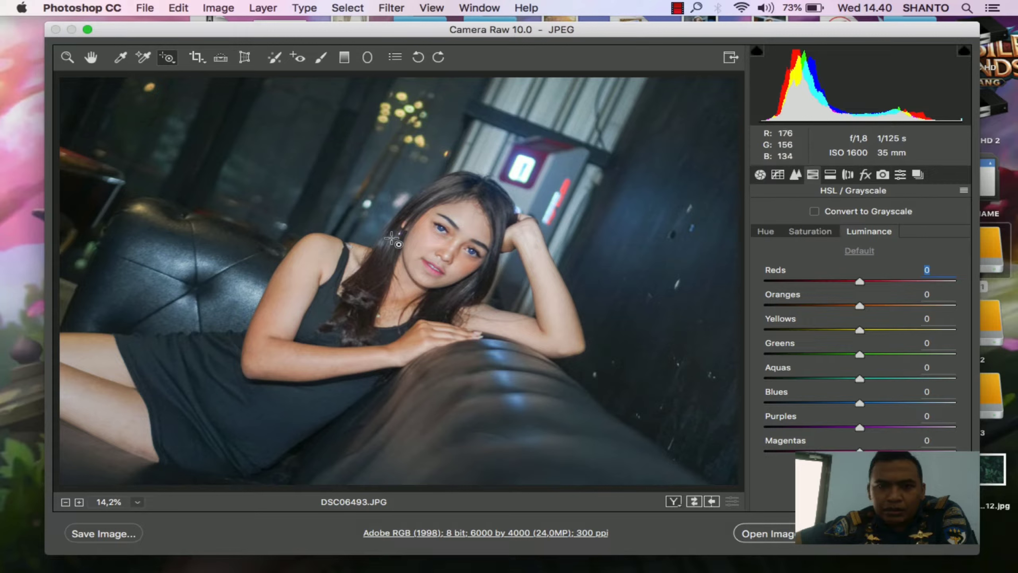
Step: Adjust the face's skin tones through HSL luminance, saturation and hue, with oranges luminance +1, reds saturation +2 and oranges saturation +29
mouse_move(423, 235)
mouse_down()
mouse_move(423, 245)
mouse_move(426, 224)
mouse_move(426, 235)
mouse_up()
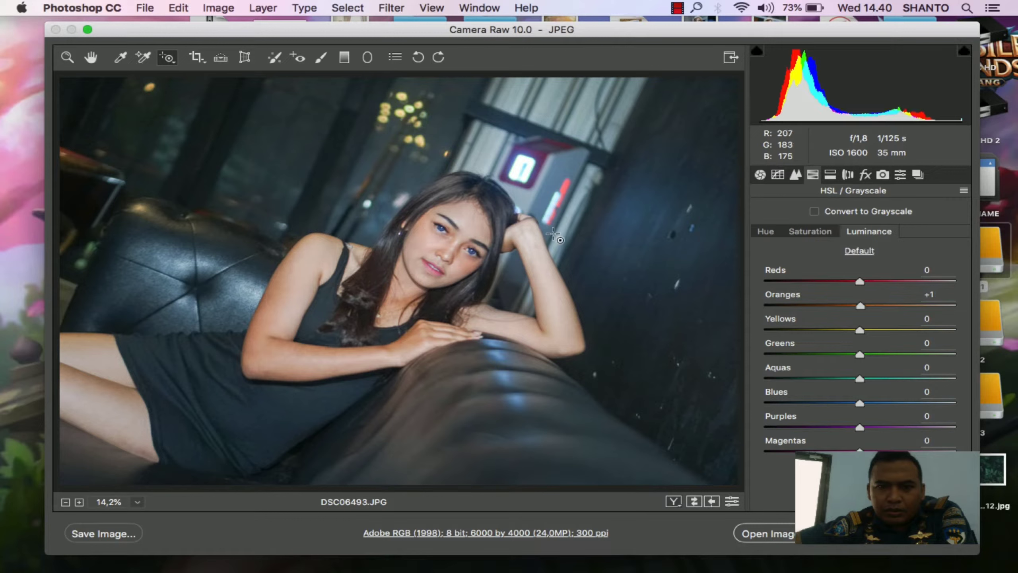
click(811, 233)
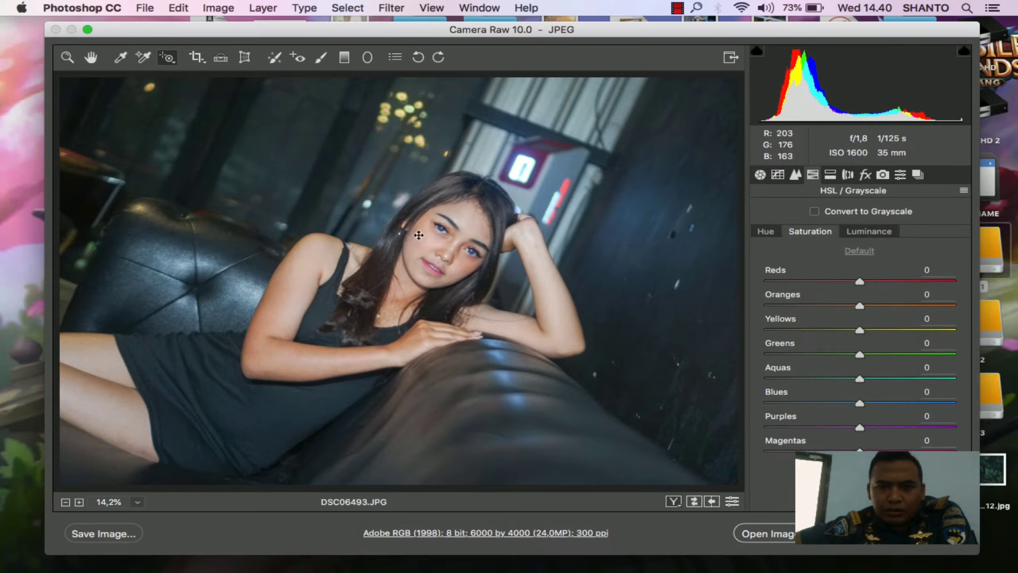
drag(419, 240, 430, 216)
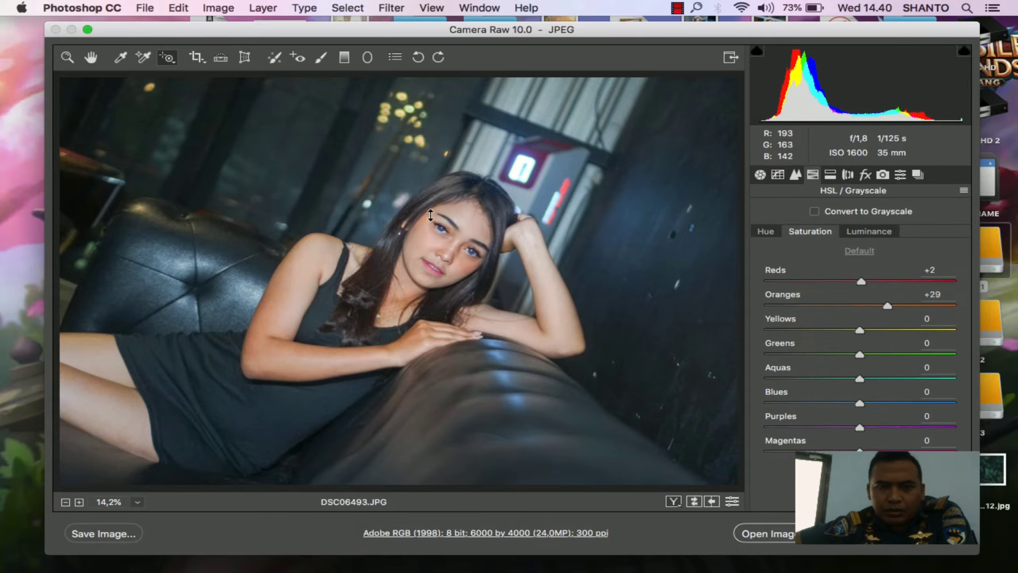
key(super+alt+shift+h)
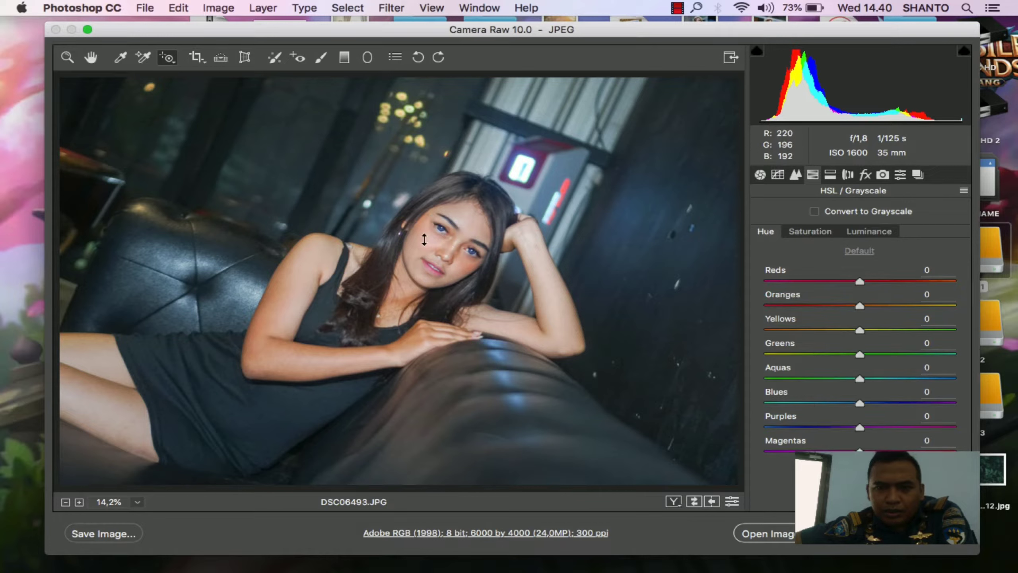
mouse_move(425, 239)
mouse_down()
mouse_move(419, 249)
mouse_move(425, 228)
mouse_up()
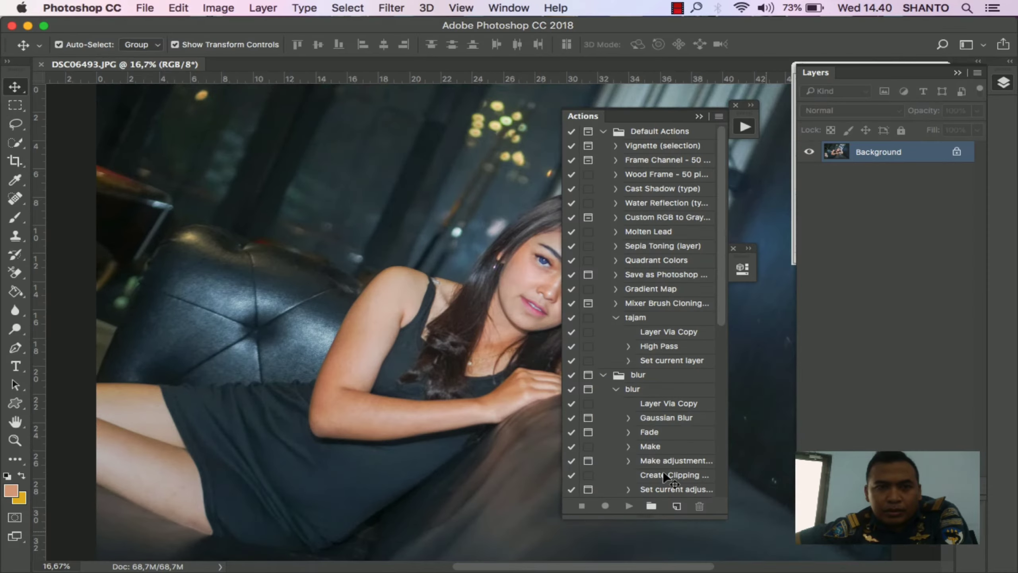
Step: Sharpen the opened photo by playing the recorded action "tajam"
click(698, 115)
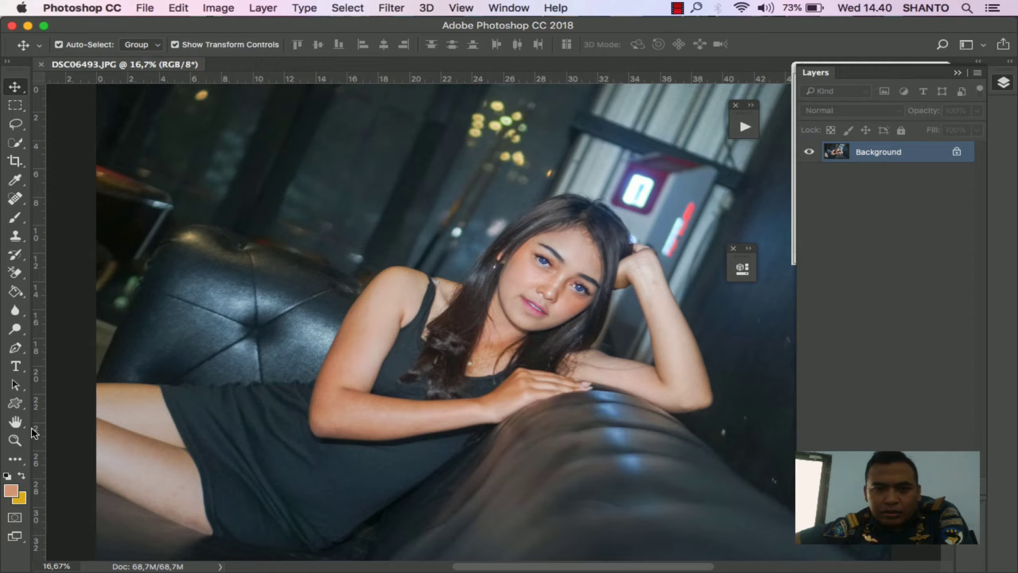
click(14, 440)
click(559, 337)
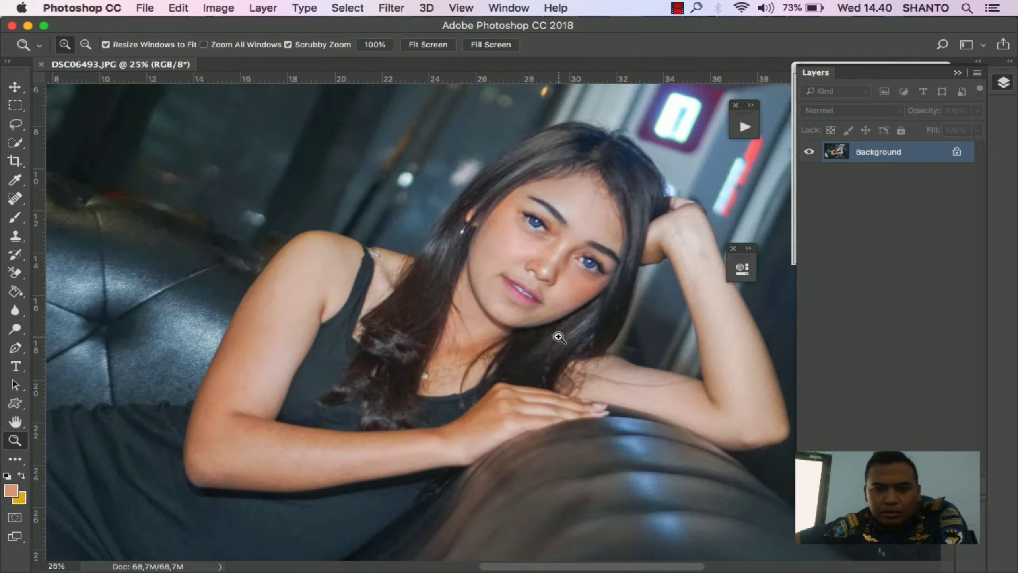
click(745, 128)
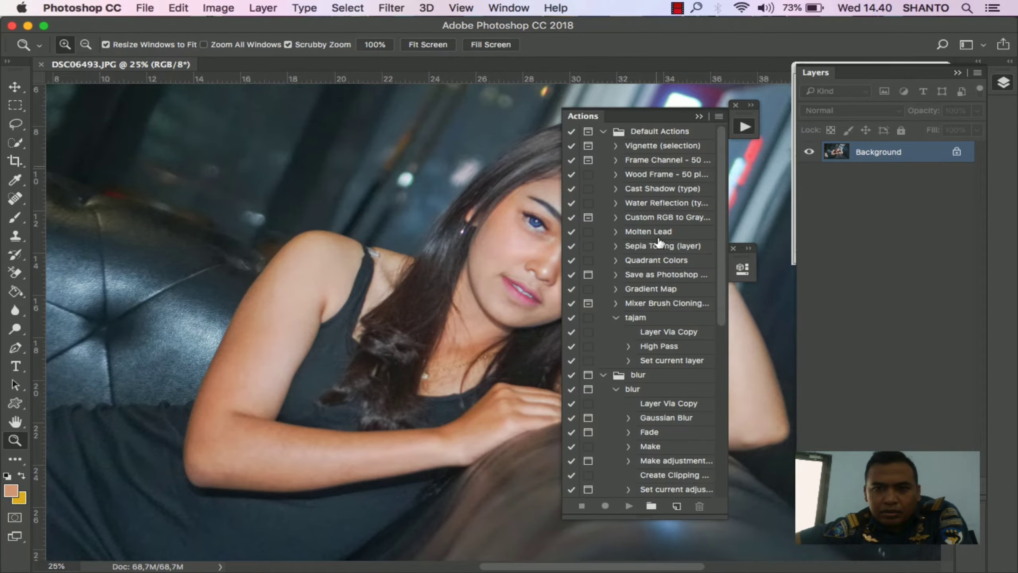
click(644, 317)
click(629, 506)
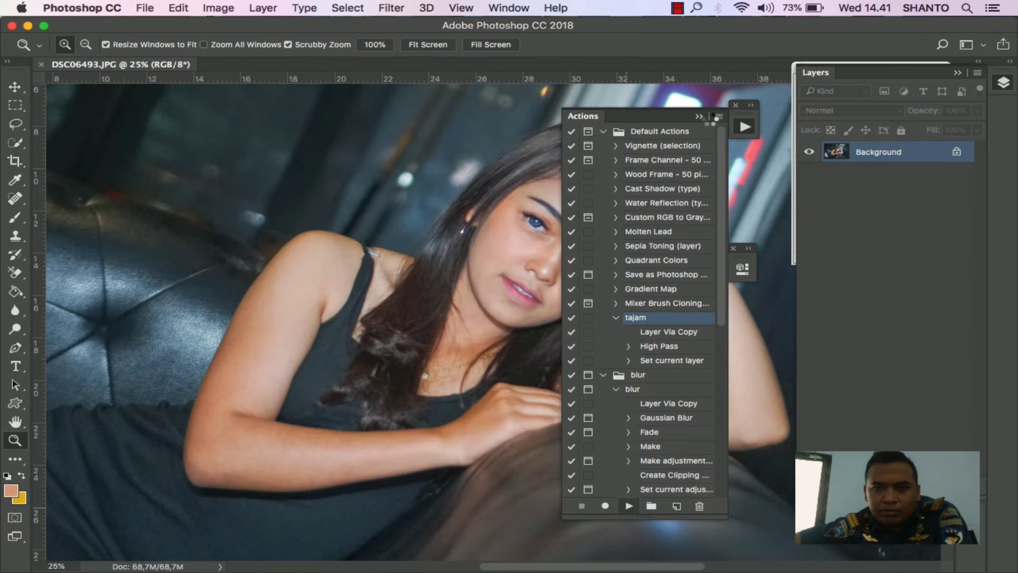
click(700, 116)
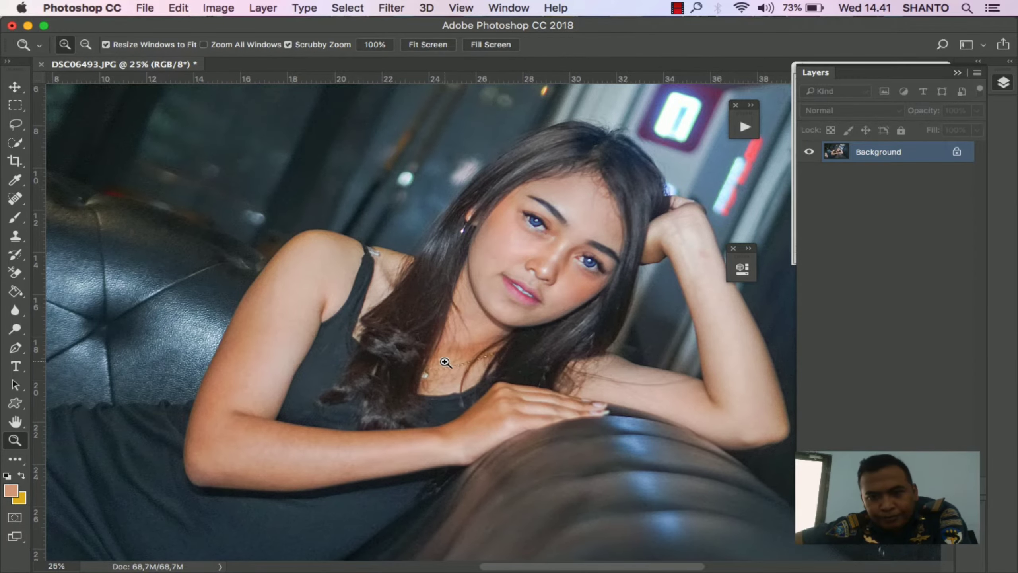
Step: Open the photo in Liquify and set the face's Nose Width to -28 and Smile to 36
scroll(443, 358, down, 3)
scroll(443, 357, up, 5)
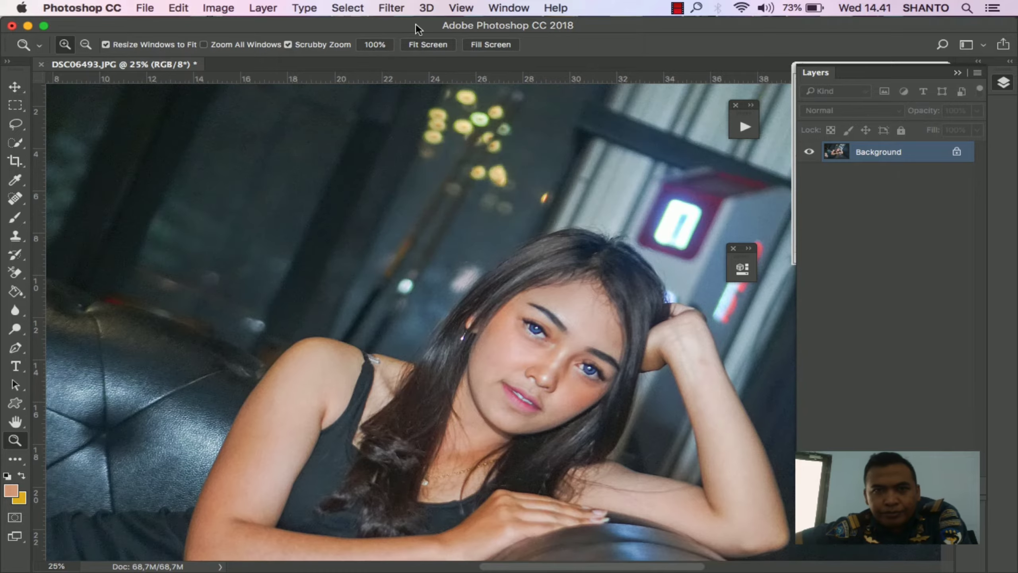
click(391, 8)
click(458, 127)
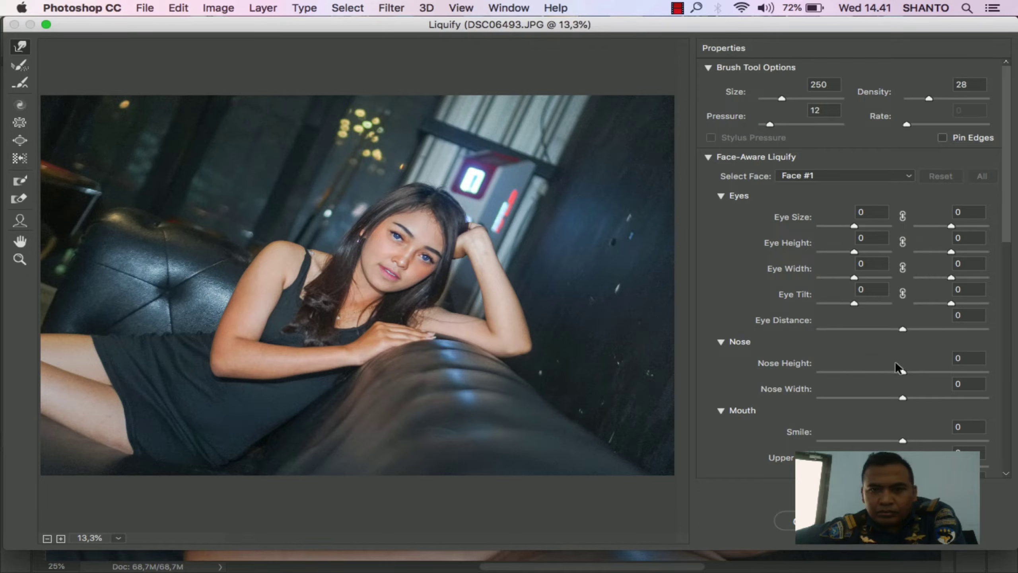
drag(903, 397, 880, 394)
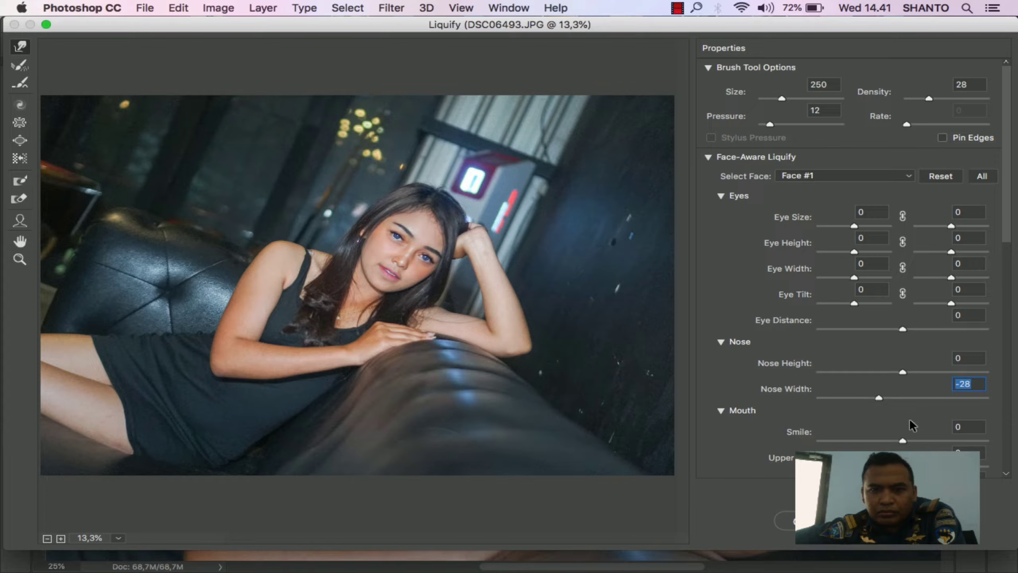
drag(902, 440, 925, 439)
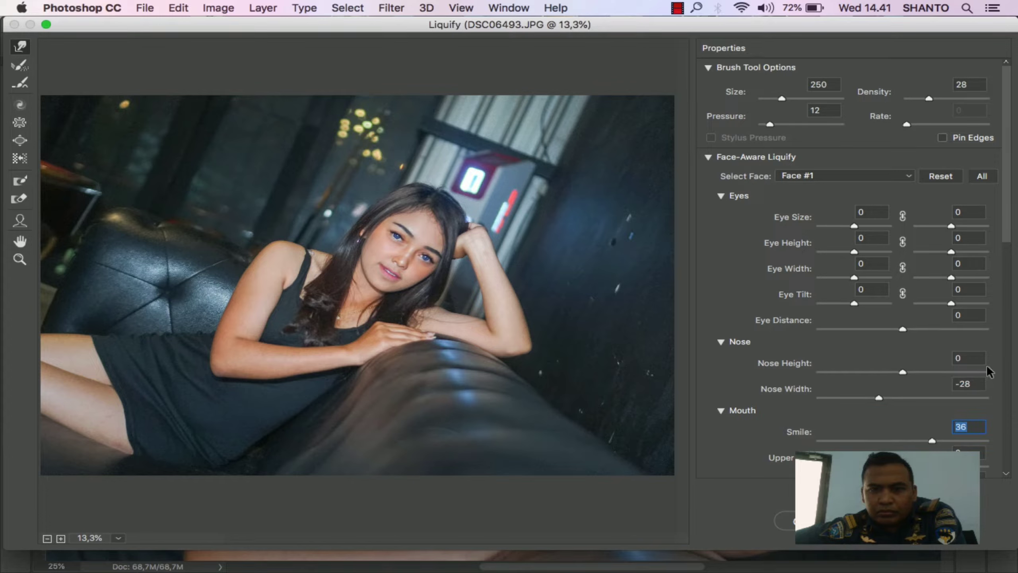
Step: Slim the face in Liquify with Forehead -71, Jawline -44, Face Width -35 and Mouth Width -29
drag(1004, 209, 1000, 389)
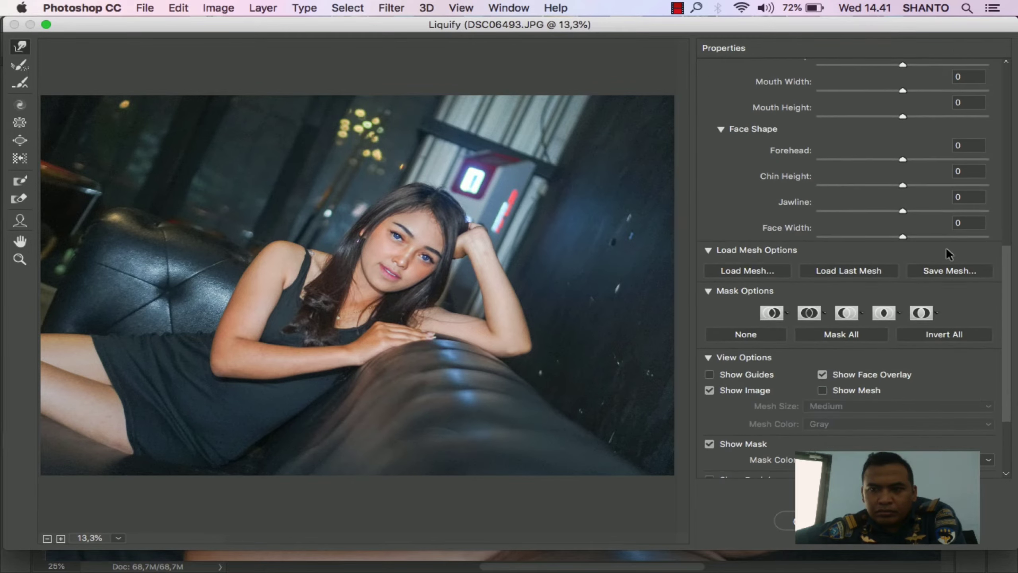
drag(903, 159, 844, 158)
drag(902, 209, 875, 237)
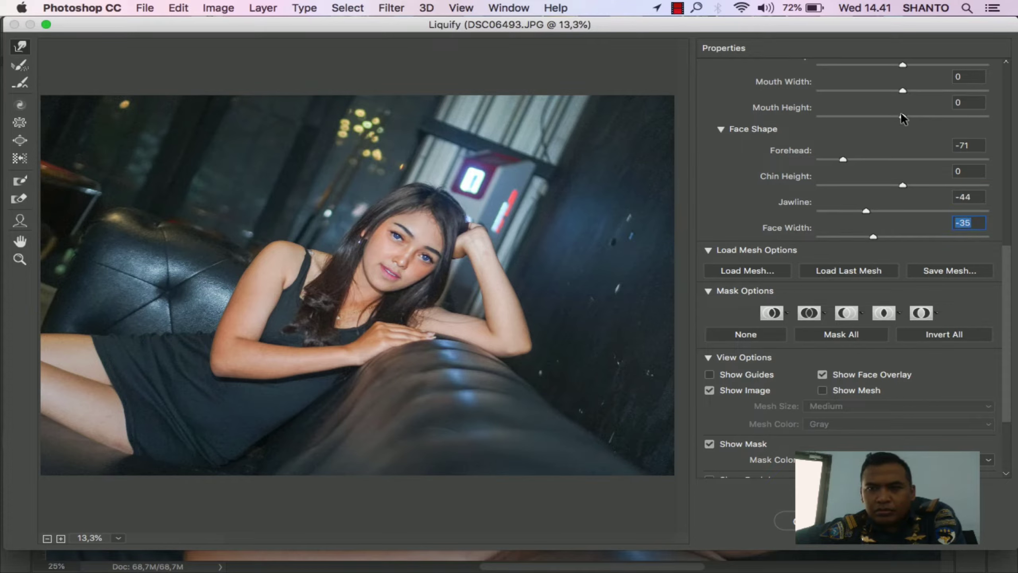
drag(903, 91, 879, 91)
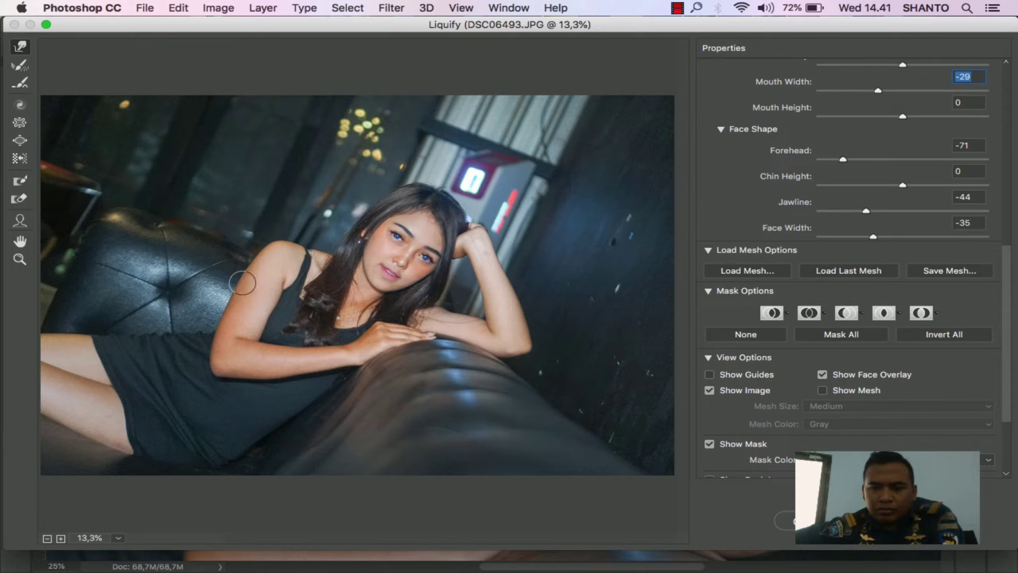
Step: Enlarge the Forward Warp brush, push the outer edge of the woman's upper arm inward, and apply the Liquify result
key(bracketright)
key(bracketright)
key(bracketright)
key(bracketright)
key(bracketright)
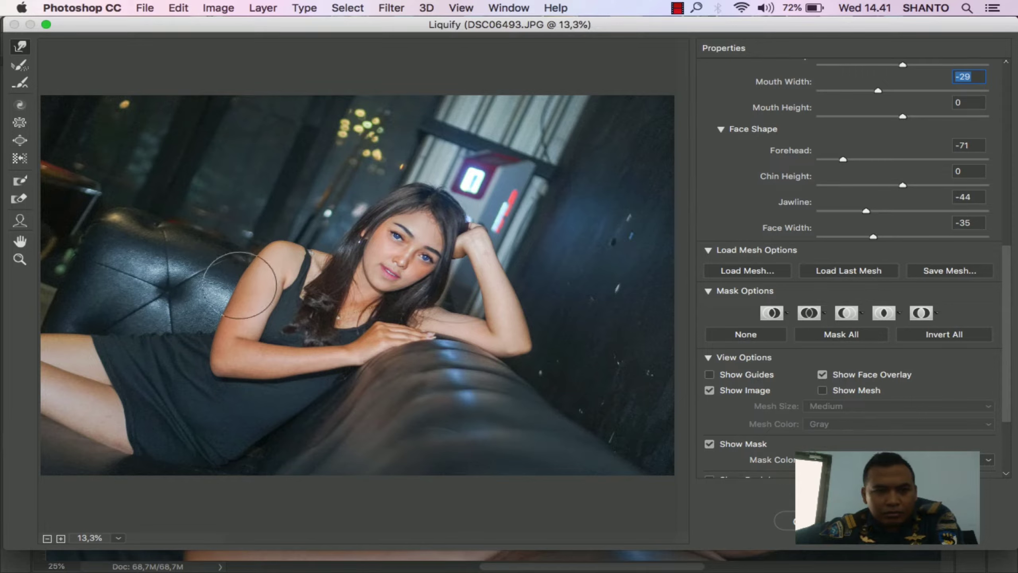
mouse_move(237, 282)
mouse_down()
mouse_move(252, 284)
mouse_move(246, 272)
mouse_up()
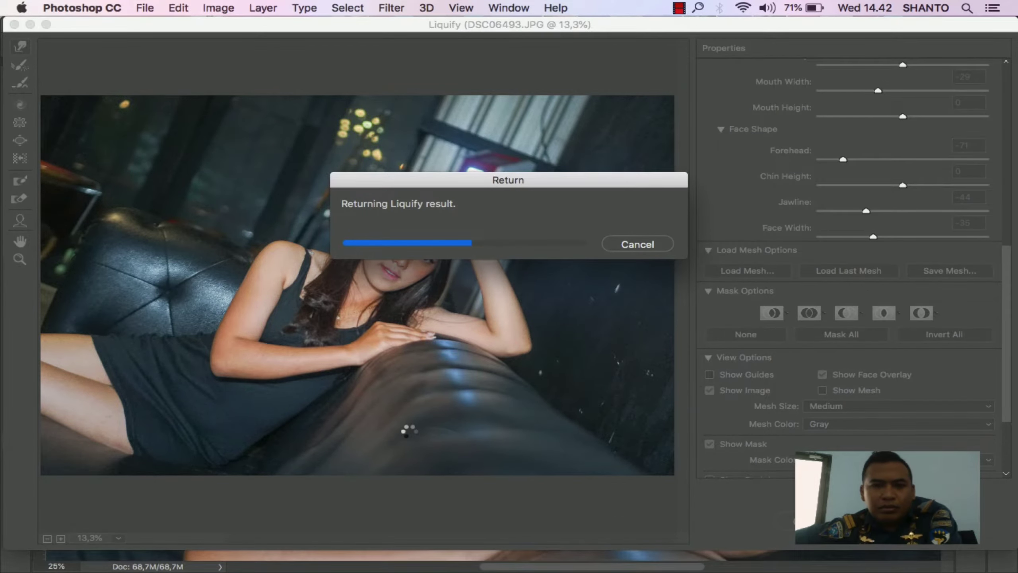
Step: Smooth the skin with the Portraiture 3 filter at Medium smoothing, sampling the skin mask colour from the upper arm
scroll(414, 367, down, 5)
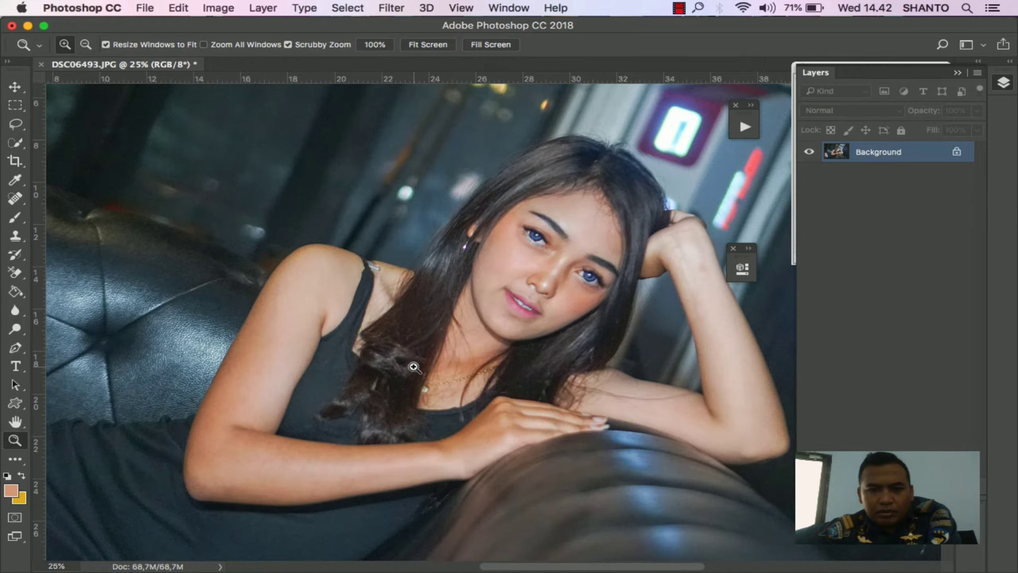
scroll(413, 367, down, 1)
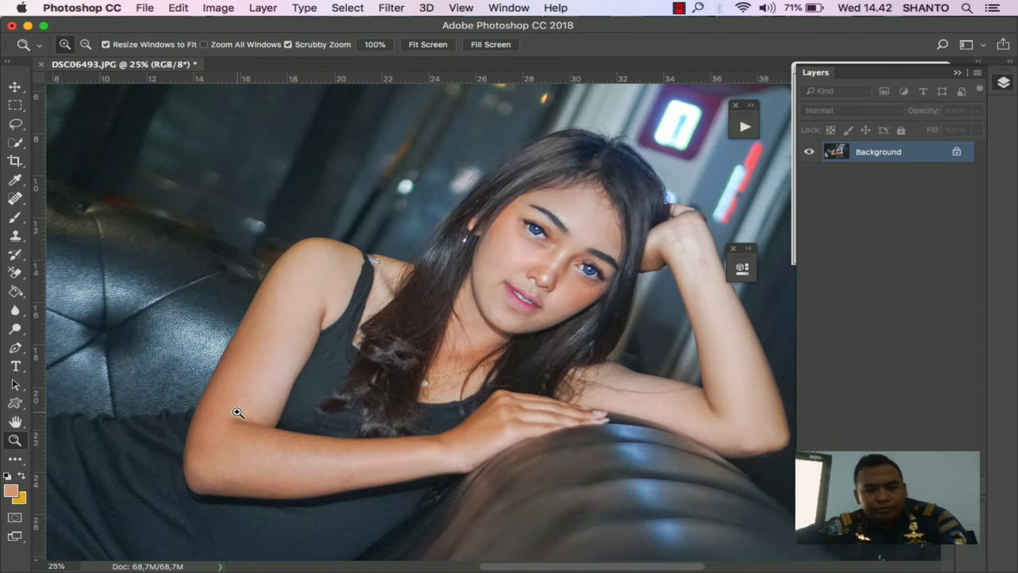
alt+click(387, 391)
alt+click(446, 371)
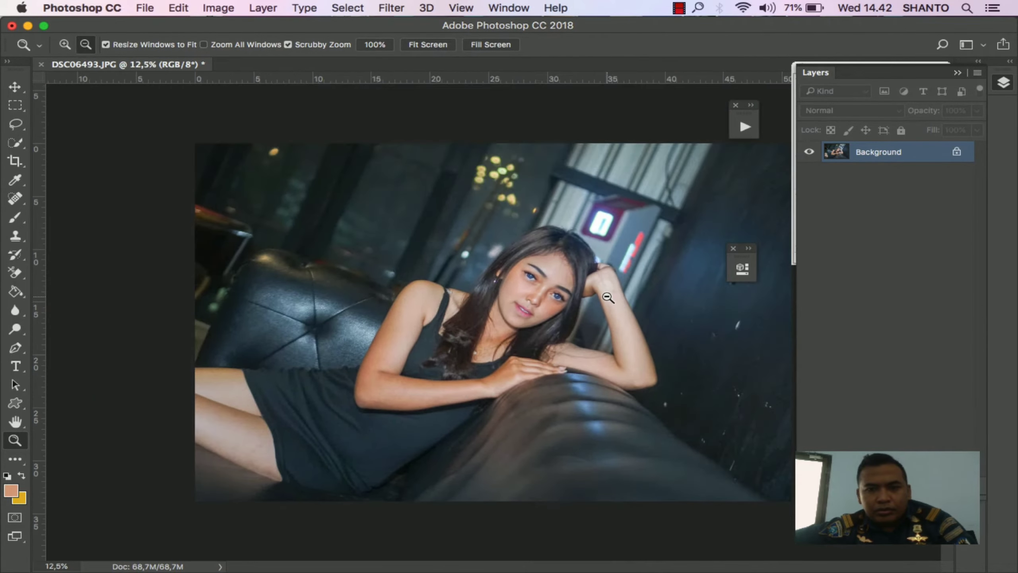
alt+click(607, 297)
click(610, 351)
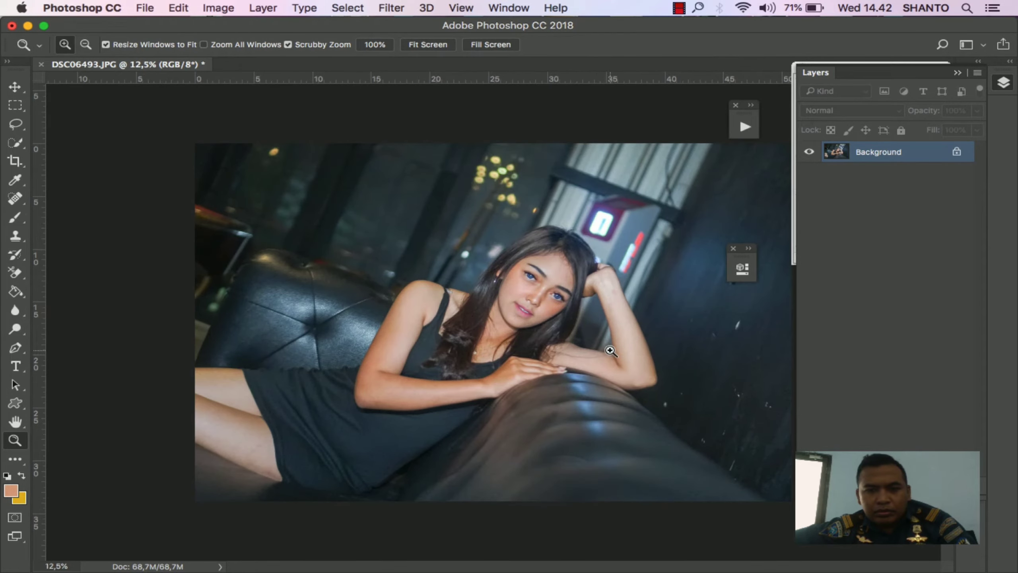
click(396, 11)
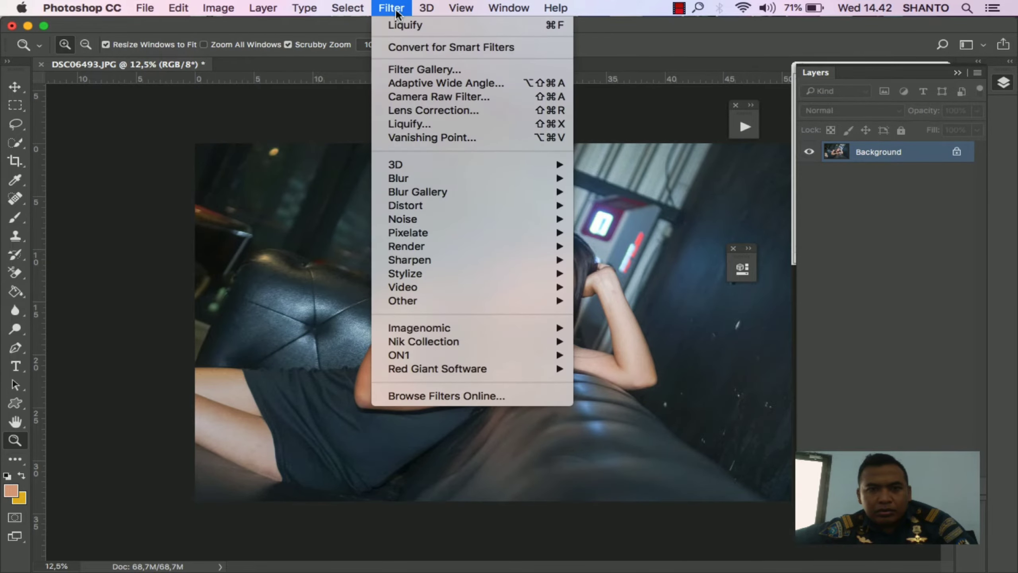
mouse_move(496, 333)
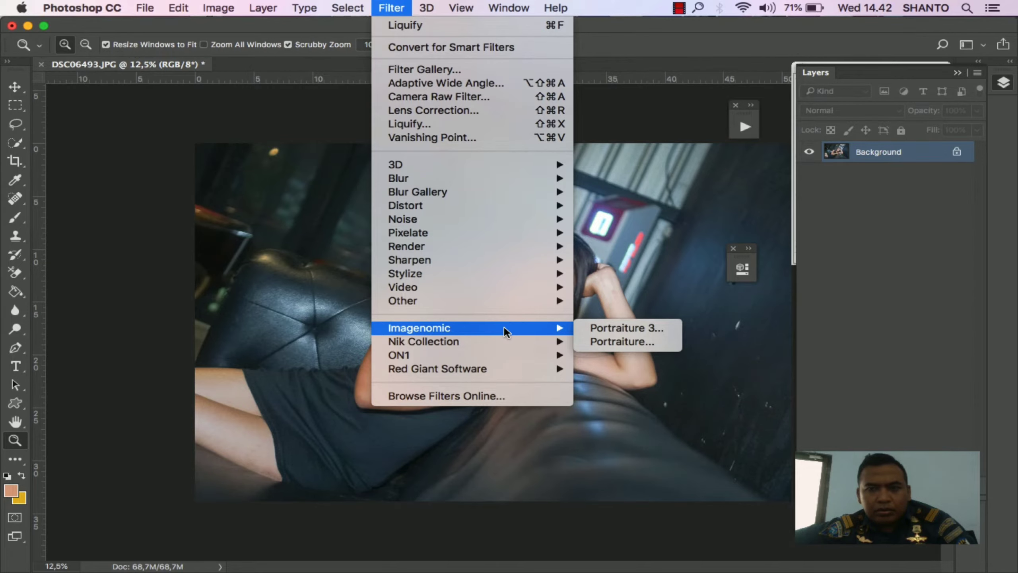
click(651, 328)
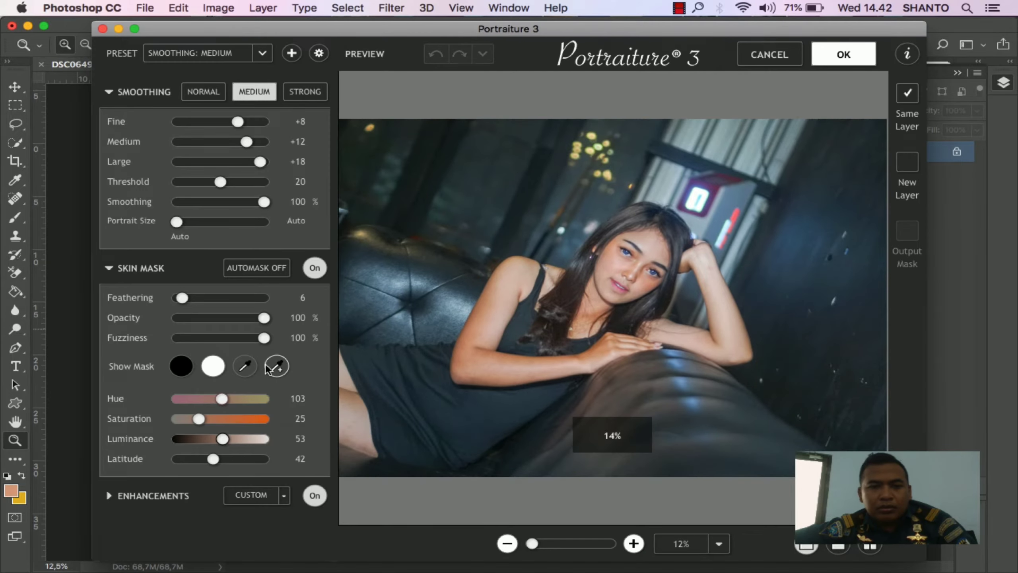
click(245, 366)
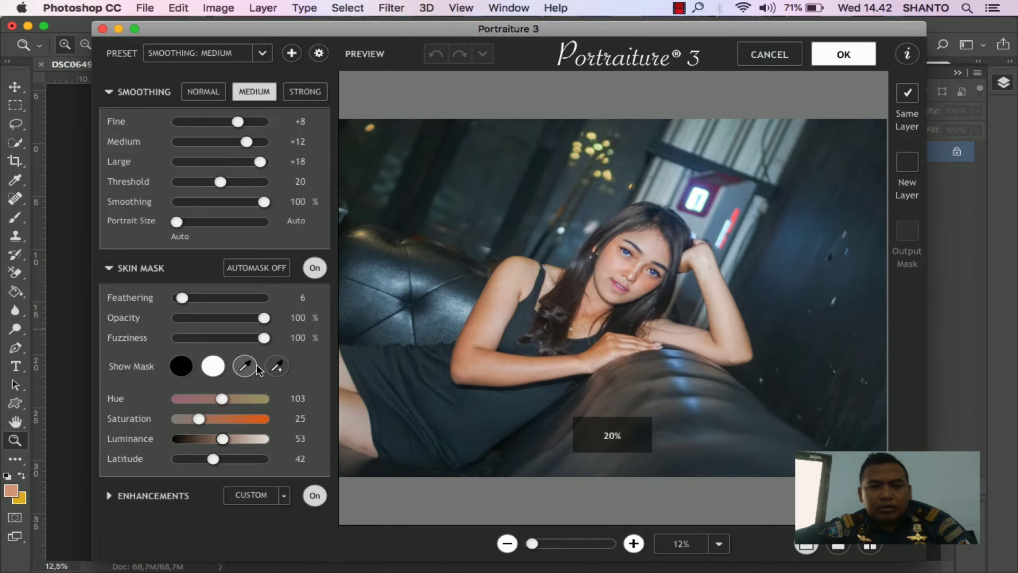
shift+click(500, 315)
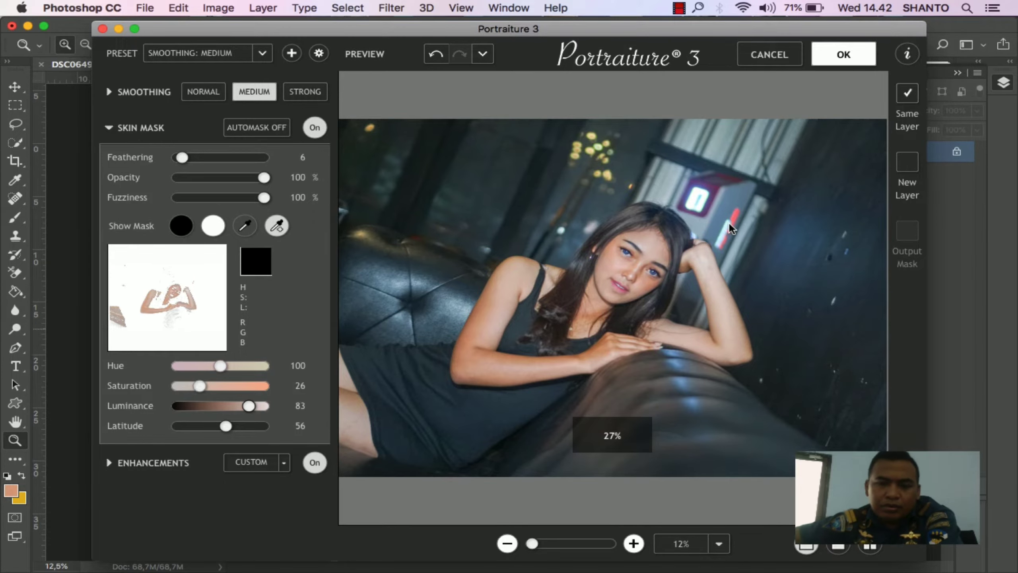
key(Return)
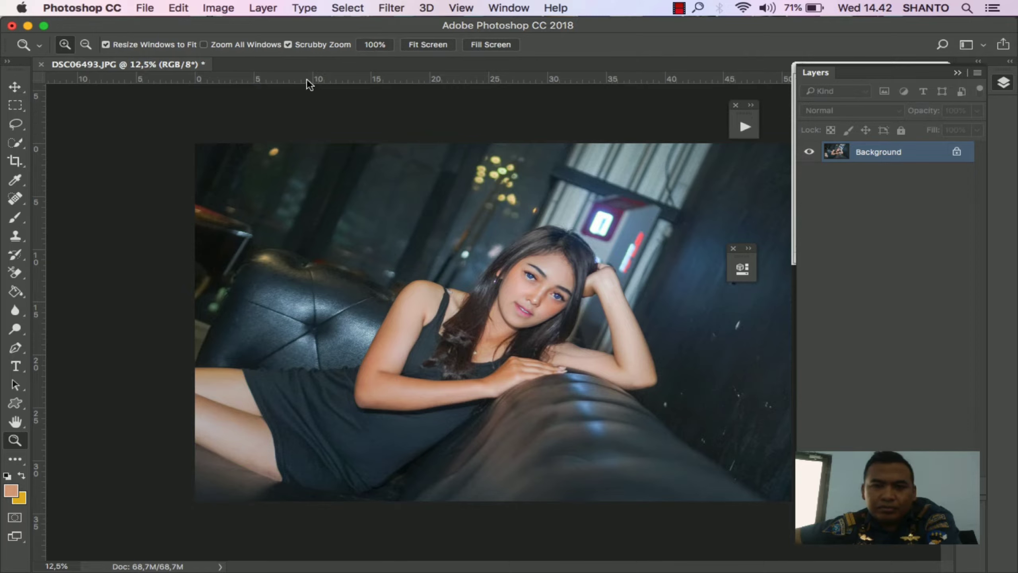
Step: Open the photo in Analog Efex Pro 2, choose the Classic Camera 9 preset, and turn off Dirt & Scratches
click(400, 8)
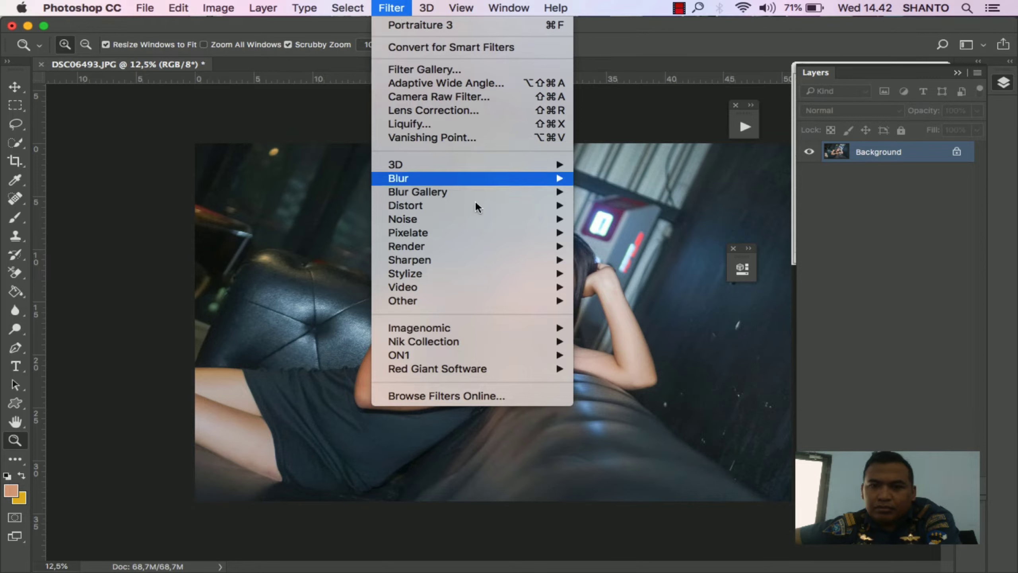
mouse_move(500, 334)
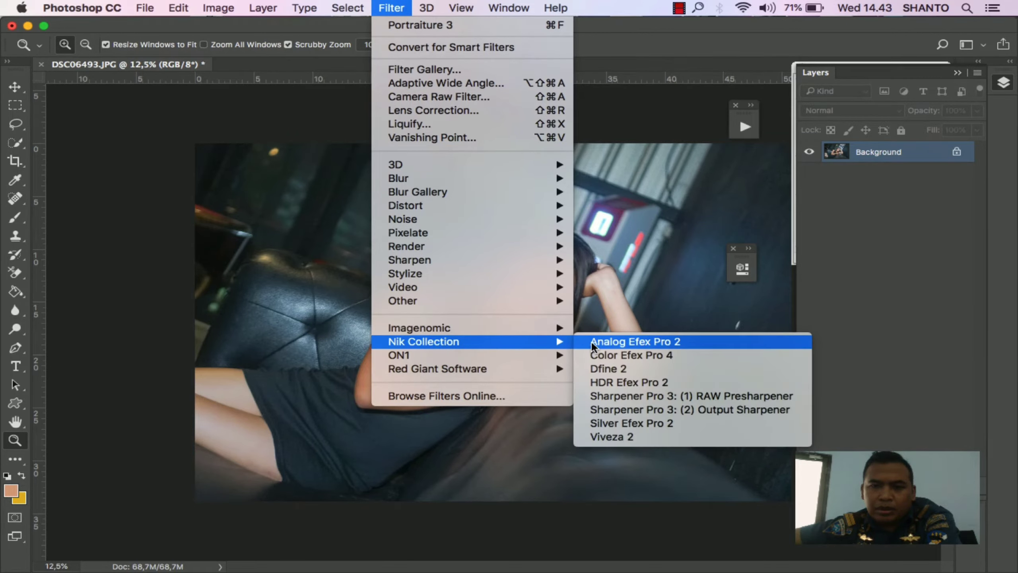
click(592, 341)
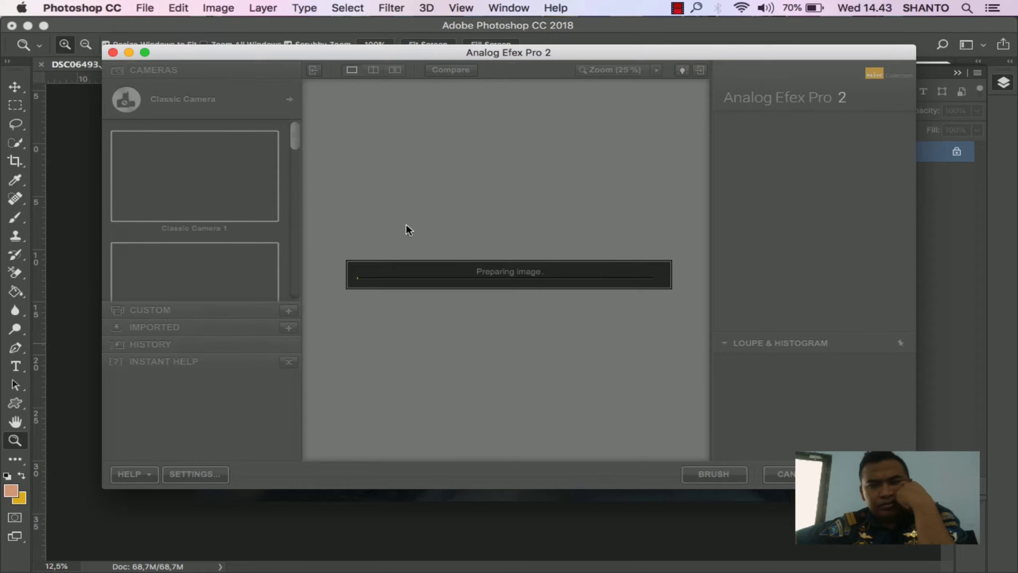
drag(436, 51, 449, 67)
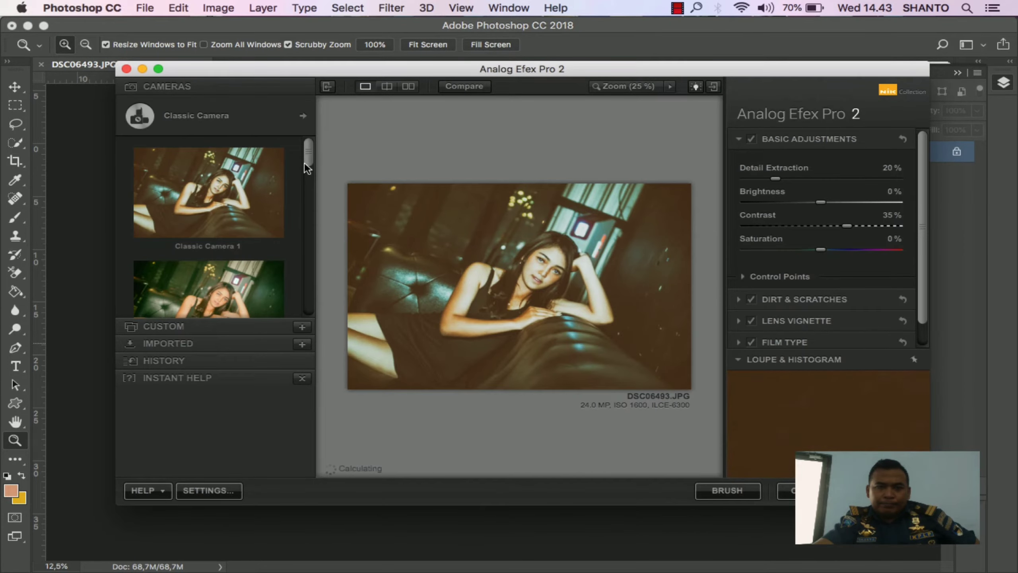
drag(307, 159, 309, 288)
click(266, 279)
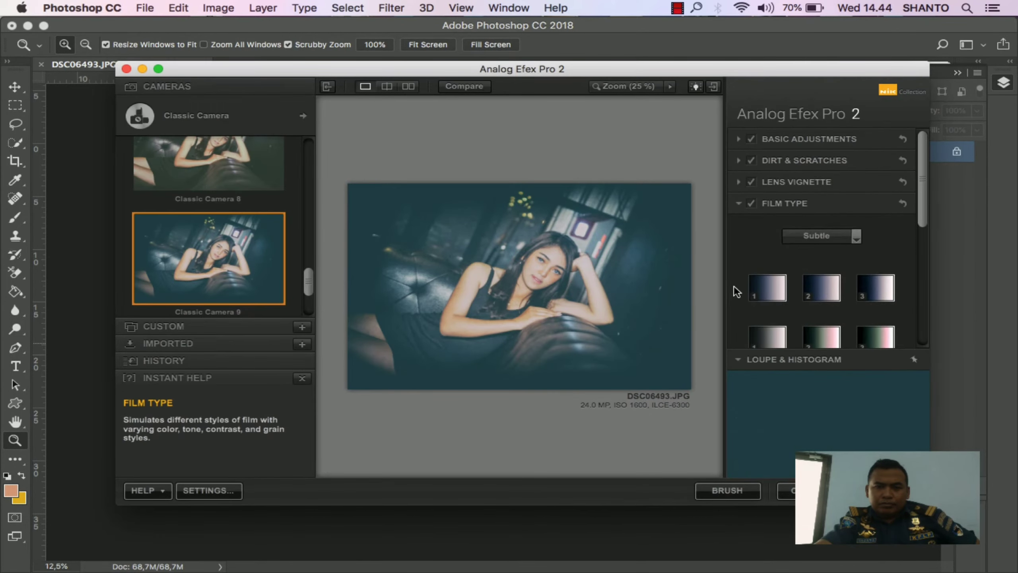
click(752, 160)
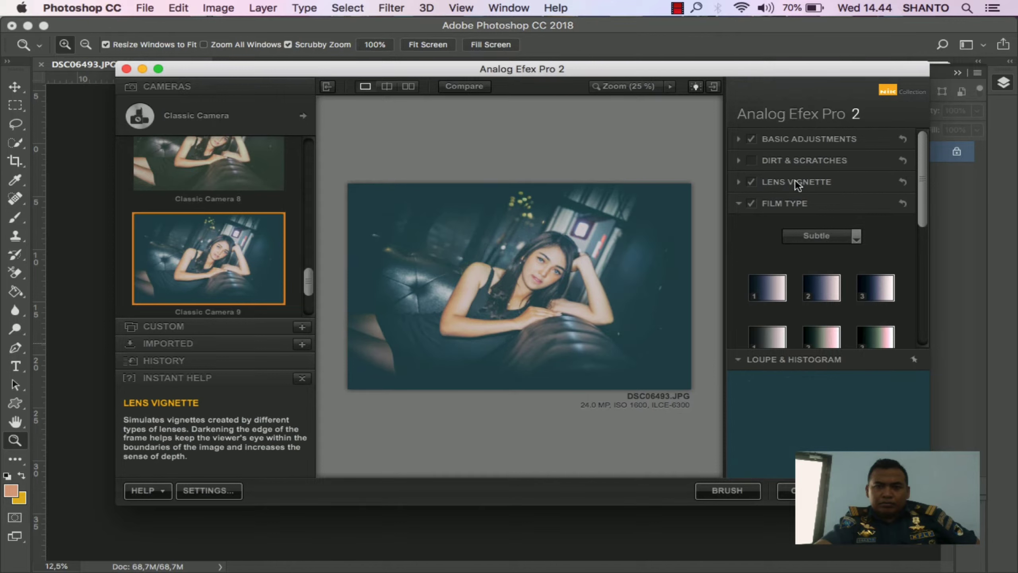
Step: Set the Lens Vignette Amount to -44% and shift its centre slightly toward the woman's torso and the sofa backrest
click(798, 180)
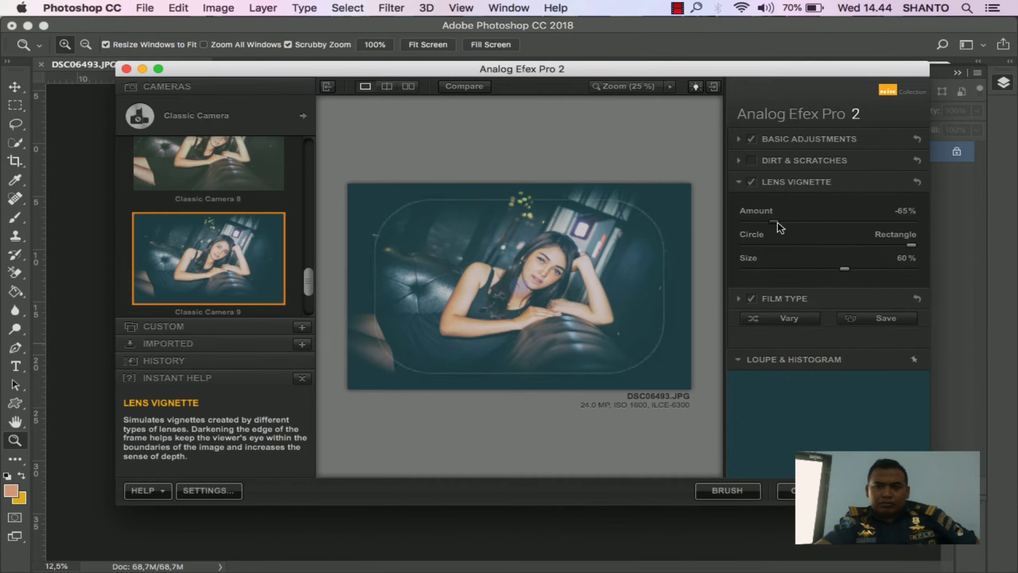
drag(775, 222, 797, 222)
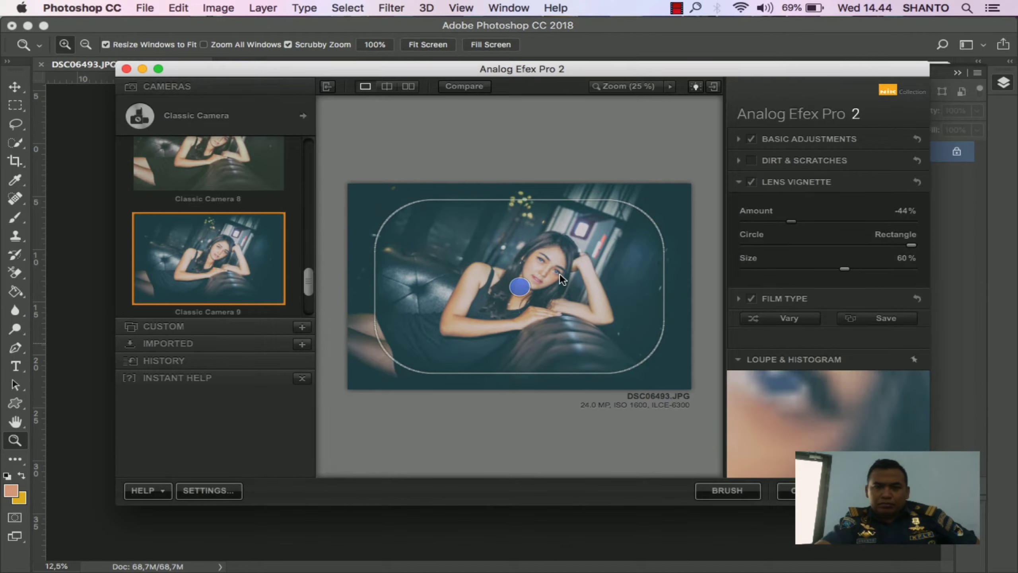
drag(520, 288, 499, 292)
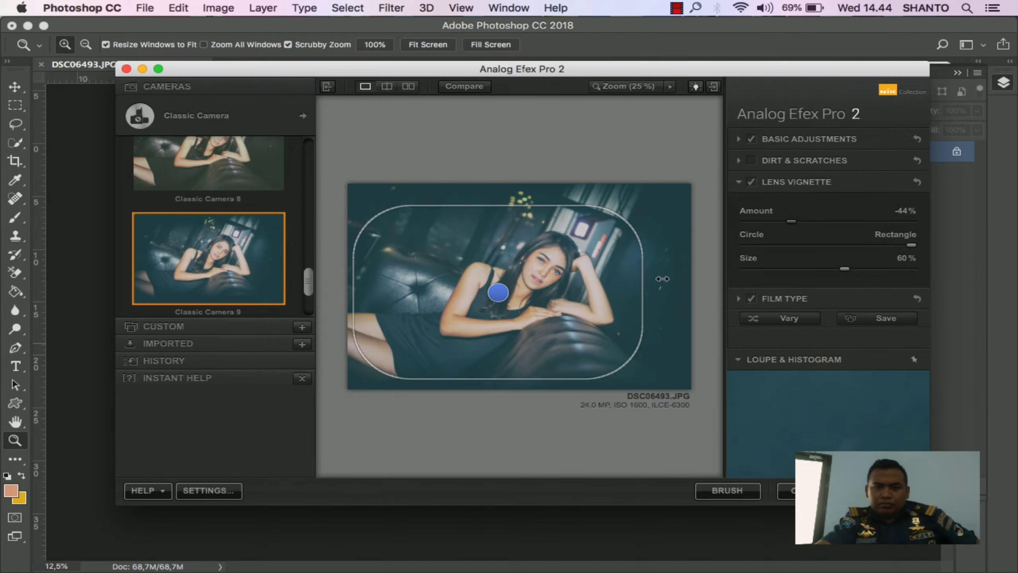
click(808, 180)
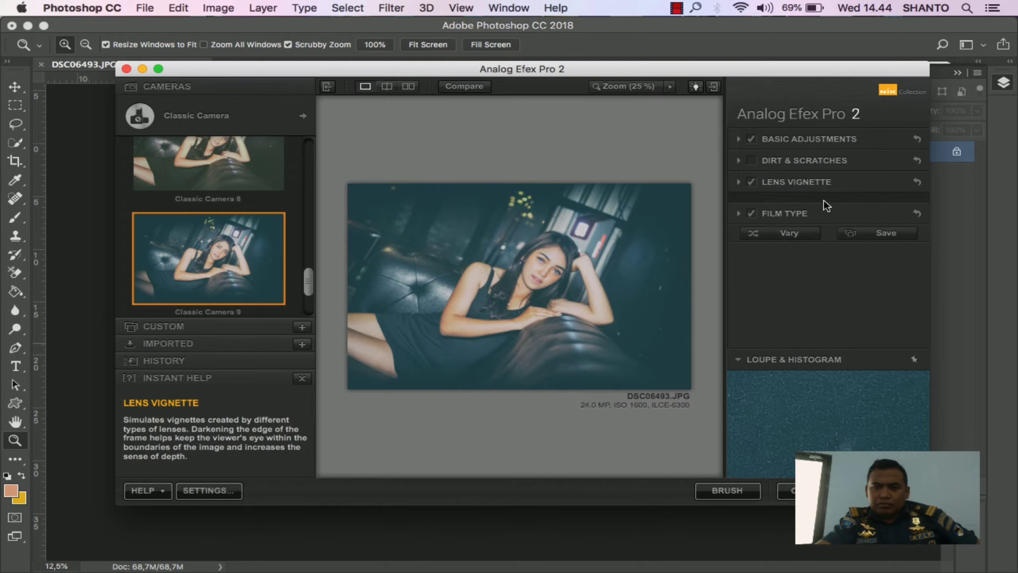
click(805, 182)
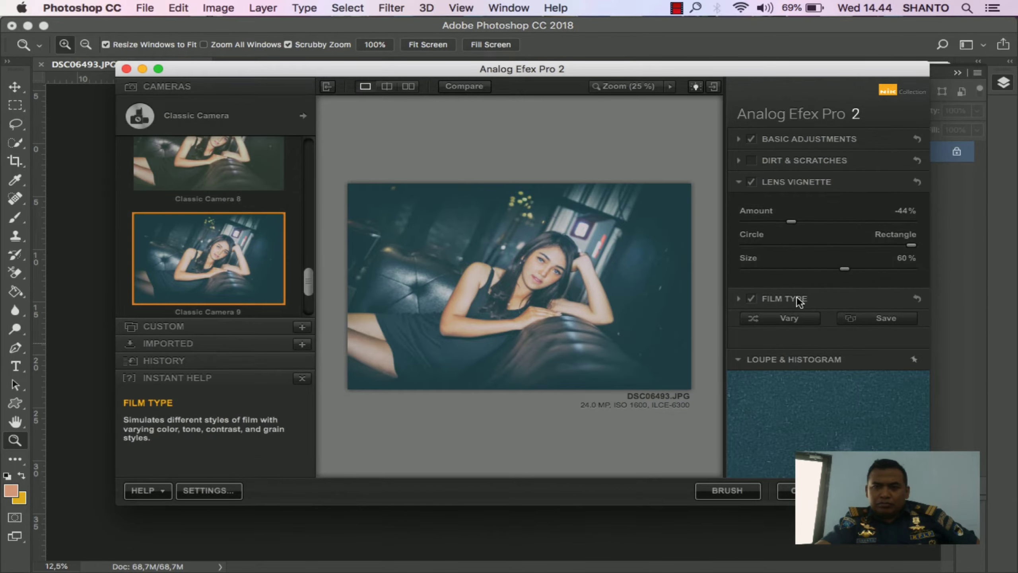
Step: Reduce the Film Type strength to about 66% and move its fade slightly from Faded toward Neutral
click(801, 296)
scroll(826, 298, down, 6)
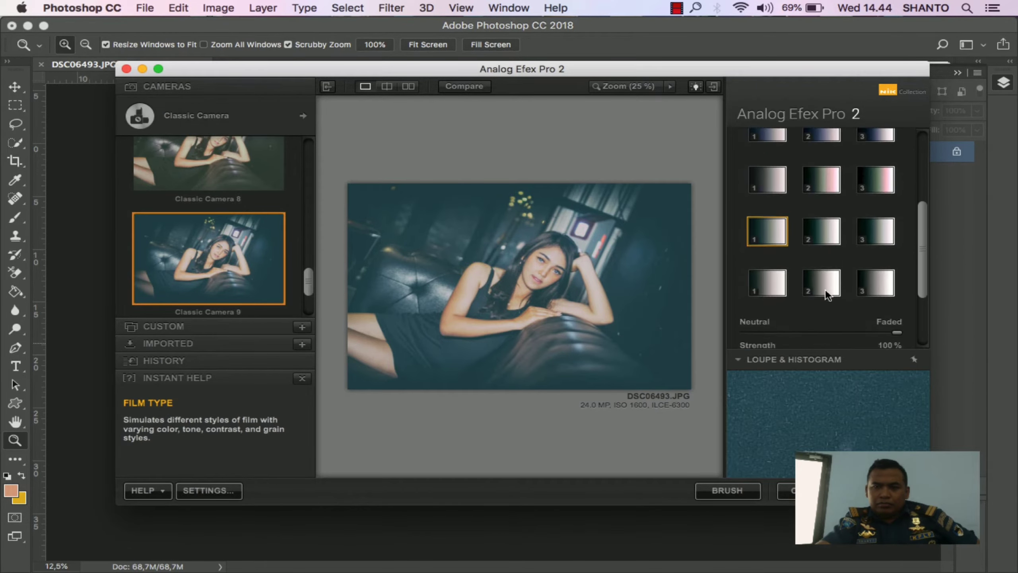
drag(897, 235, 847, 260)
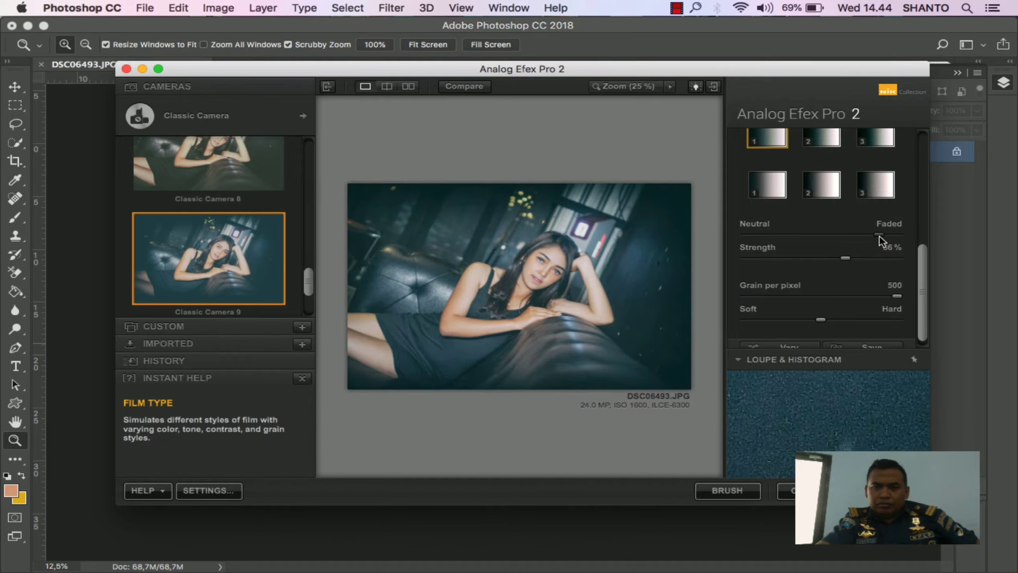
Step: Set Basic Adjustments to Detail Extraction 16%, Brightness -7%, Contrast 12% and Saturation 9%, and apply the Analog Efex Pro 2 look
drag(922, 285, 918, 161)
click(846, 141)
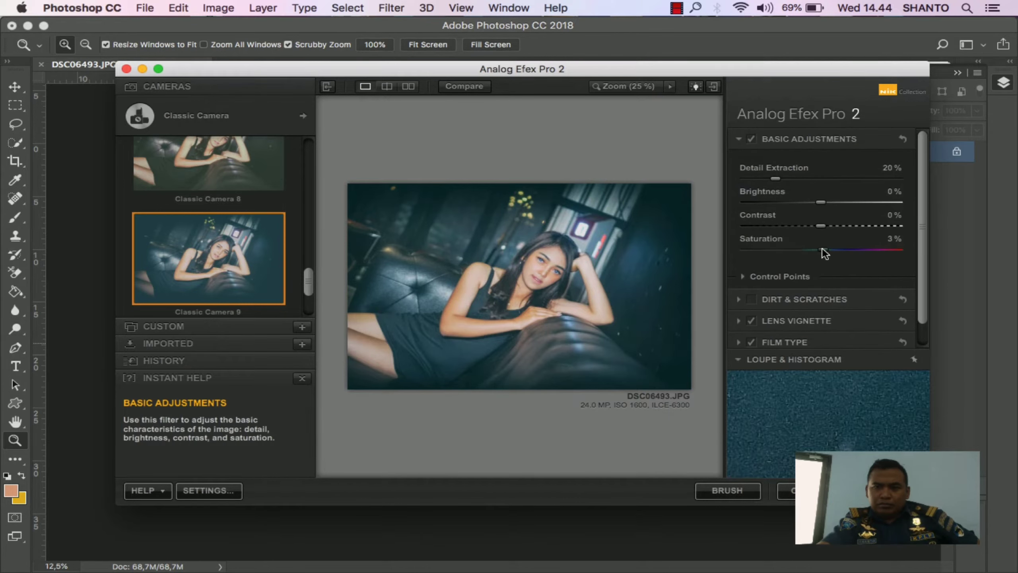
drag(824, 249, 821, 249)
drag(822, 201, 819, 202)
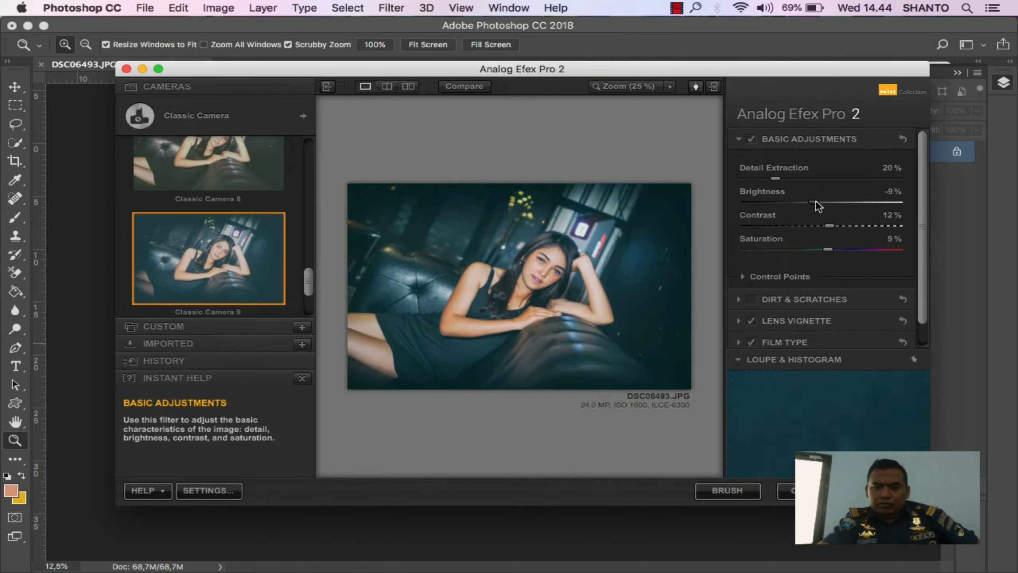
drag(816, 200, 817, 200)
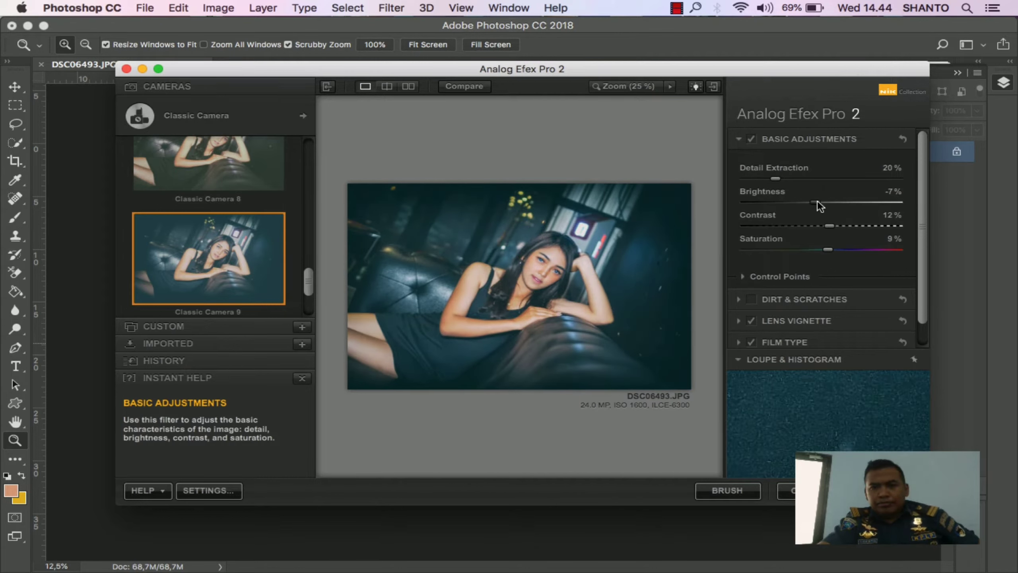
drag(768, 179, 767, 179)
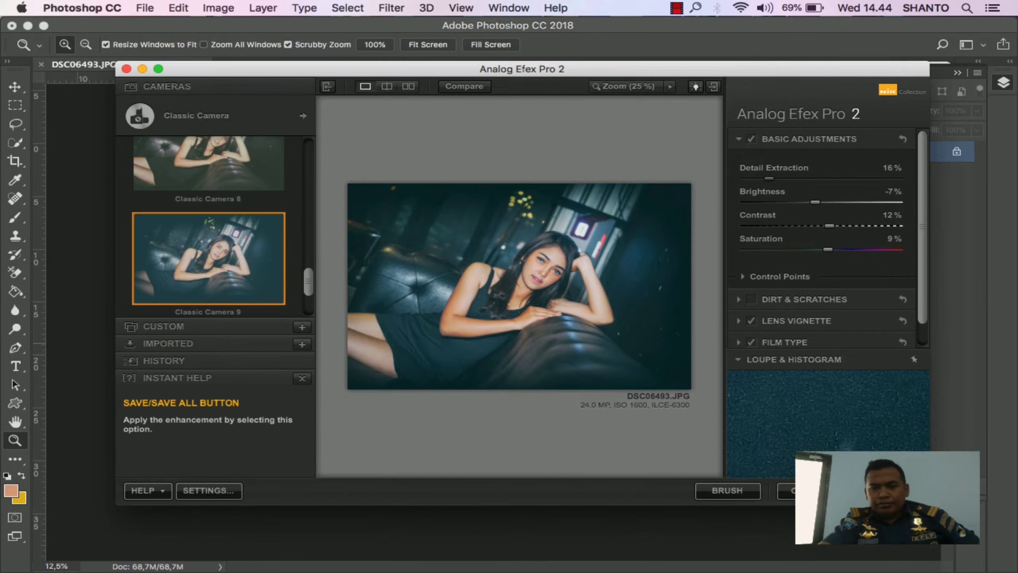
click(884, 490)
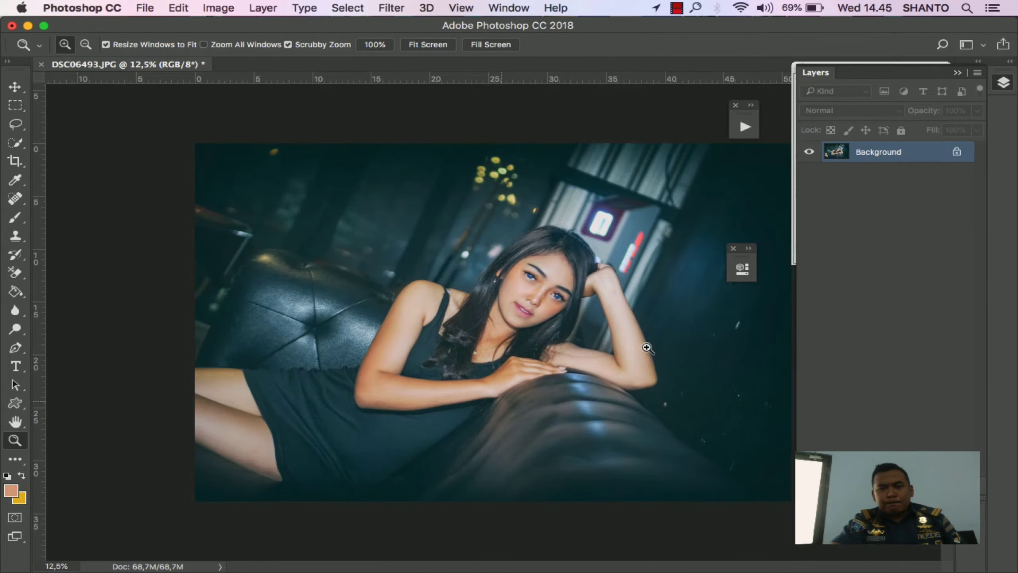
Step: Collapse the Layers panel, open the photo in the Camera Raw Filter, and set the Camera Calibration Blue Primary Hue to -35
click(959, 73)
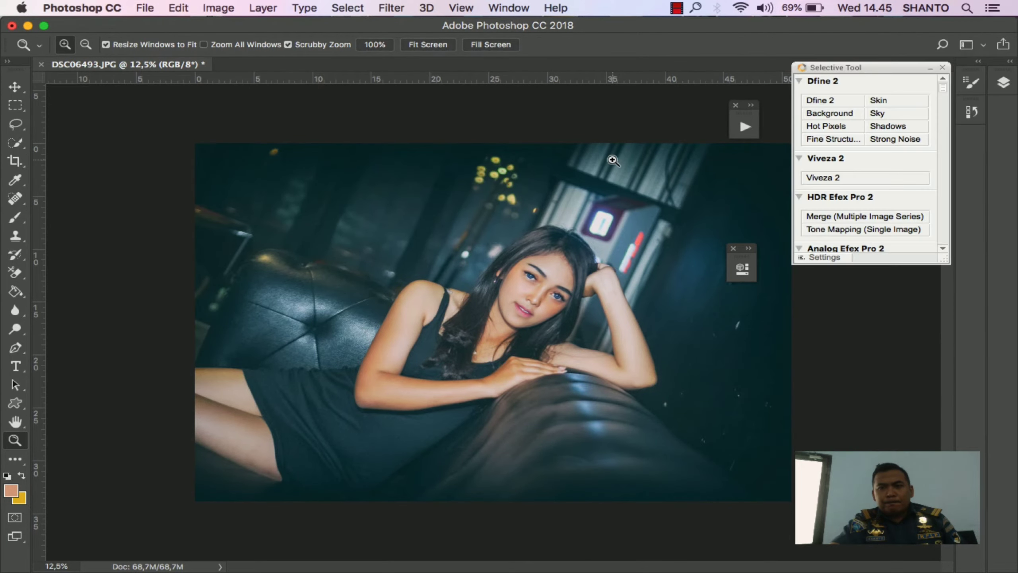
click(542, 386)
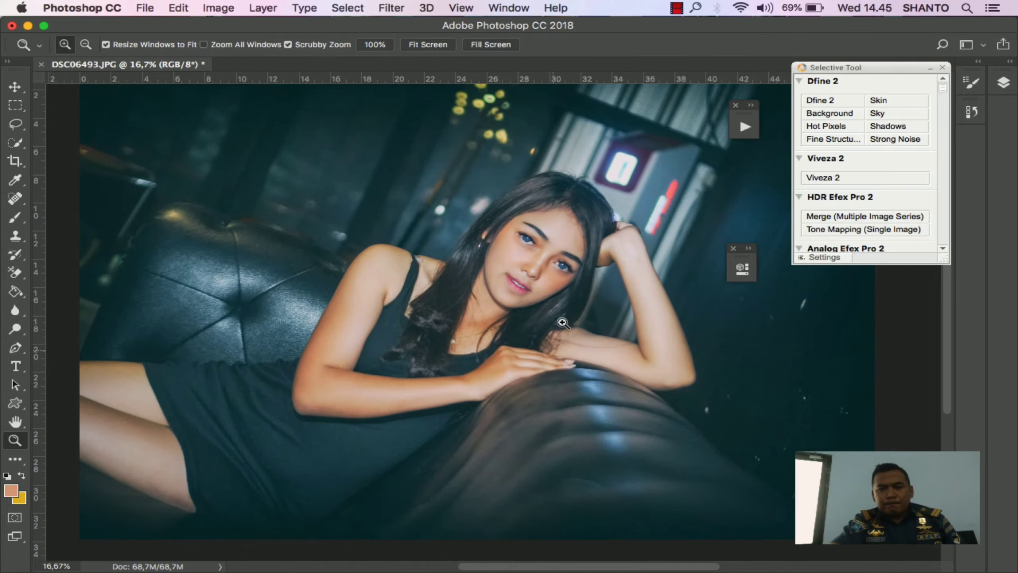
click(391, 8)
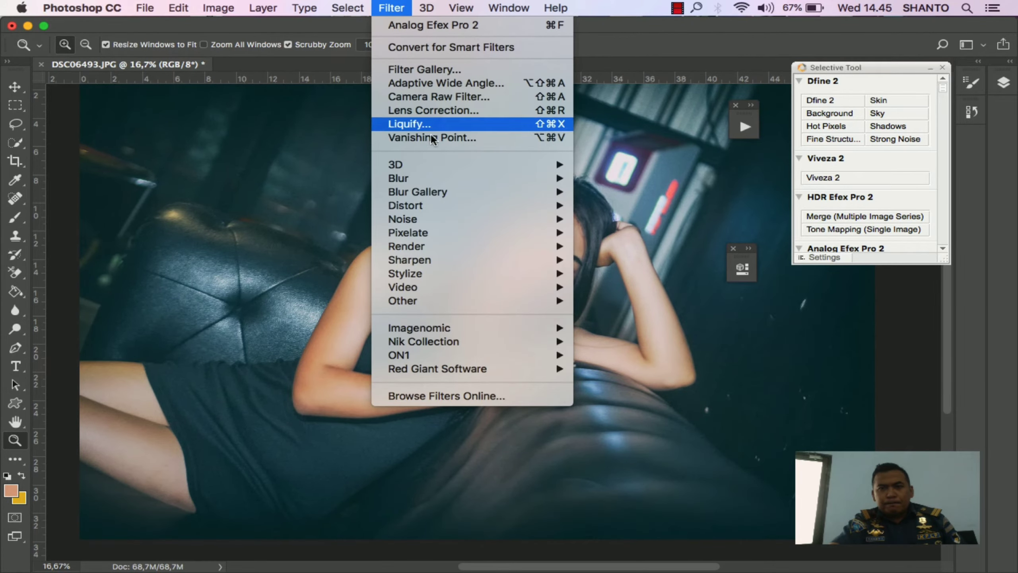
click(442, 102)
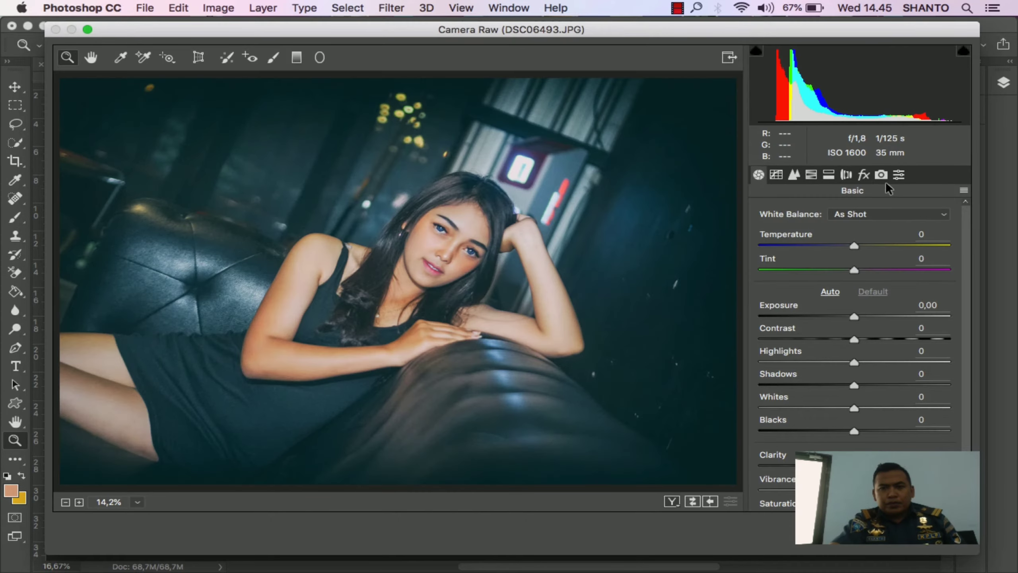
click(881, 175)
drag(859, 450, 842, 450)
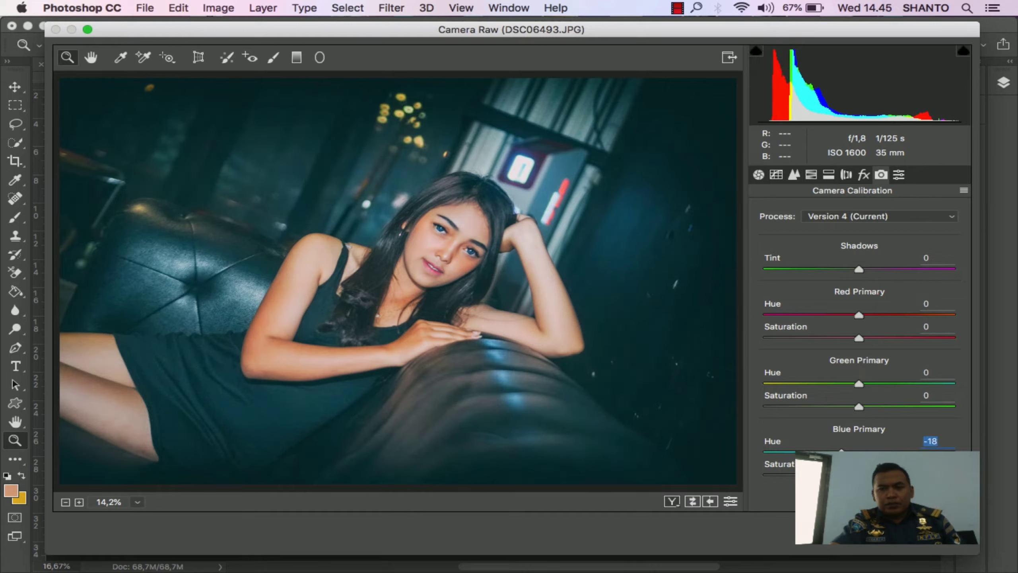
mouse_move(842, 450)
mouse_down()
mouse_move(830, 449)
mouse_move(847, 449)
mouse_up()
drag(845, 451, 826, 450)
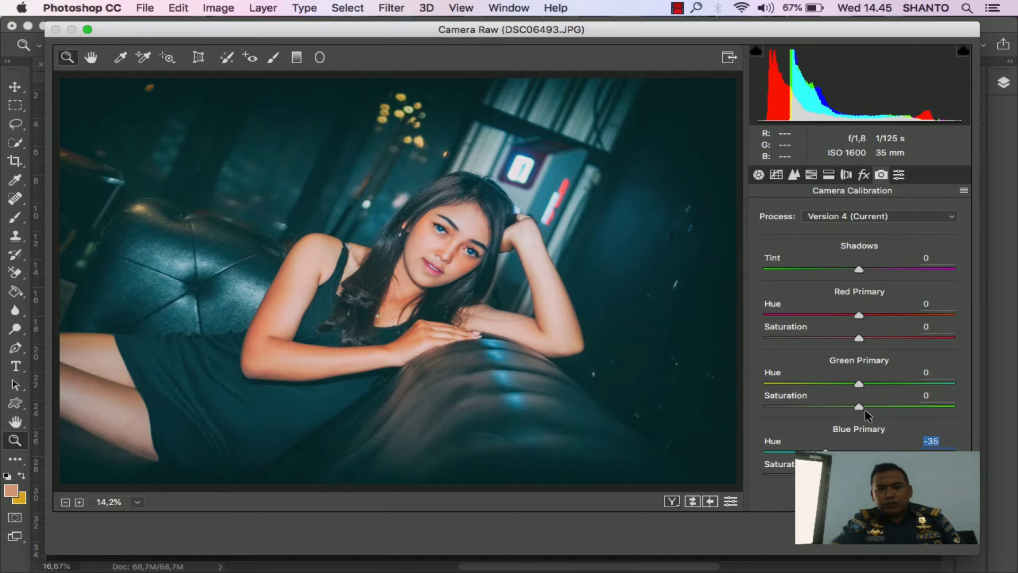
Step: Set Green Primary to Hue -17 and Saturation +28, and Red Primary to Hue -4 and Saturation -18
drag(859, 407, 838, 383)
click(886, 405)
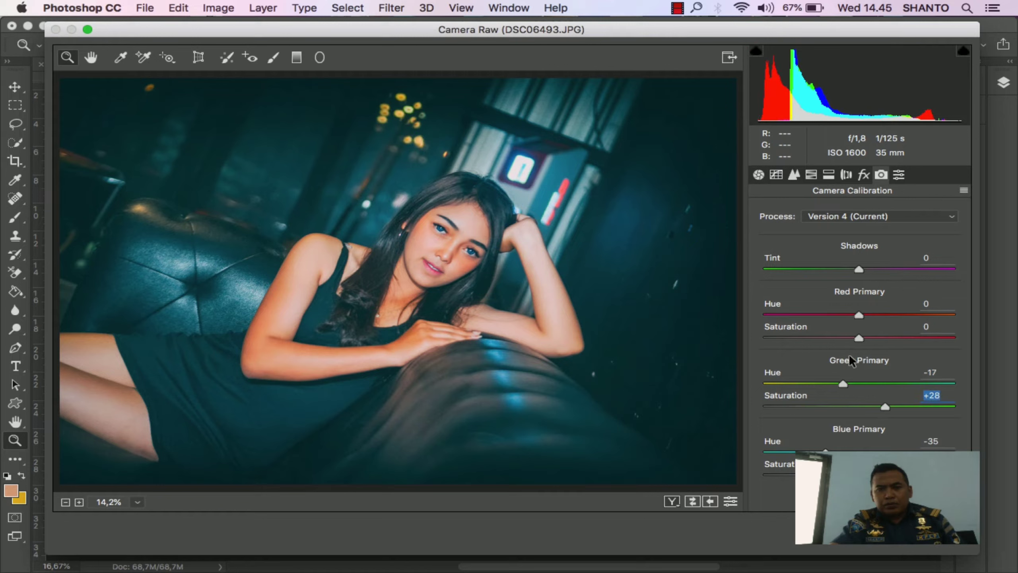
drag(859, 337, 855, 317)
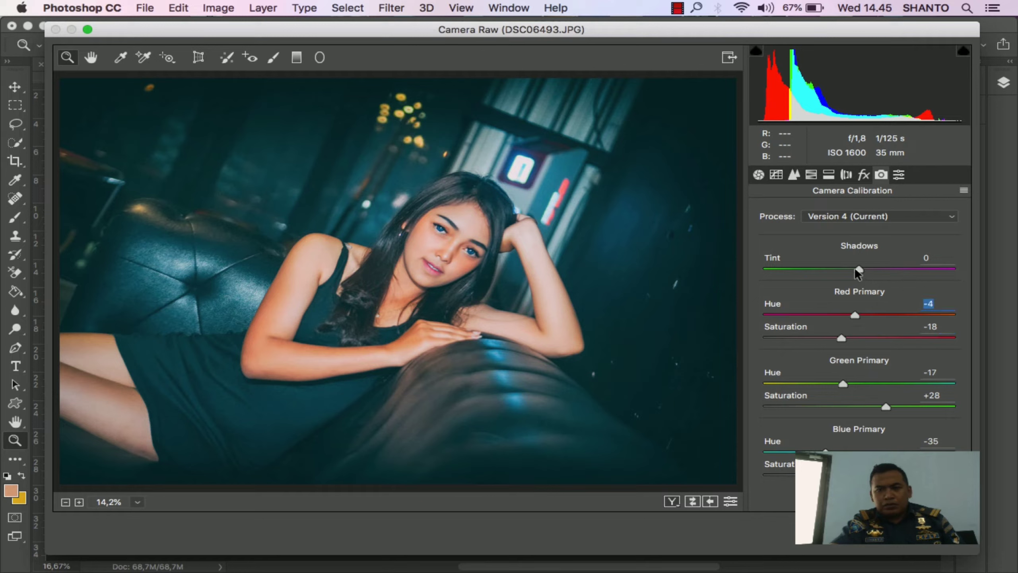
Step: Set the Camera Calibration Shadows Tint to -18 and the Blue Primary Hue to -16
mouse_move(858, 274)
mouse_down()
mouse_move(832, 272)
mouse_move(843, 270)
mouse_up()
drag(825, 450, 844, 450)
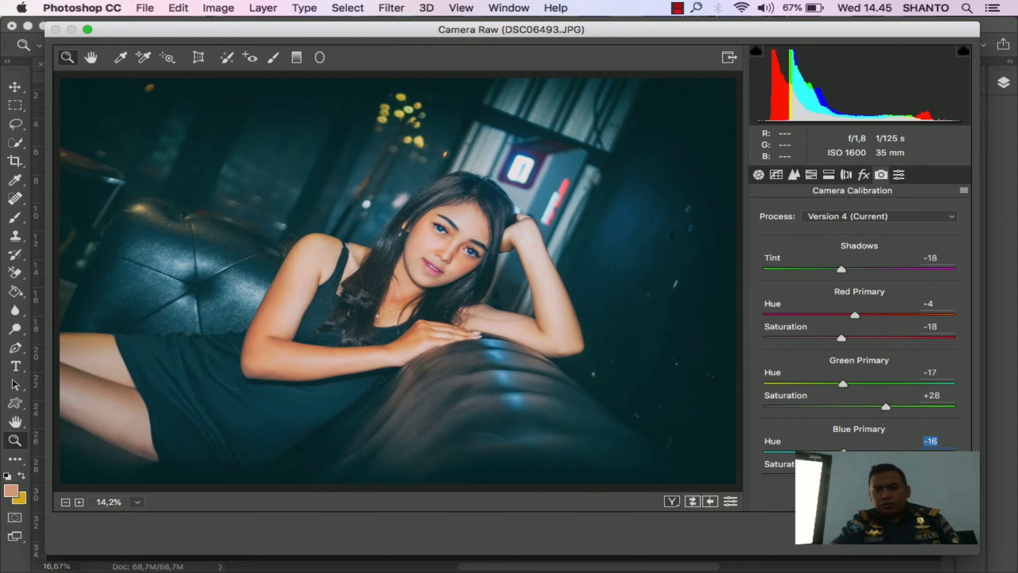
click(859, 476)
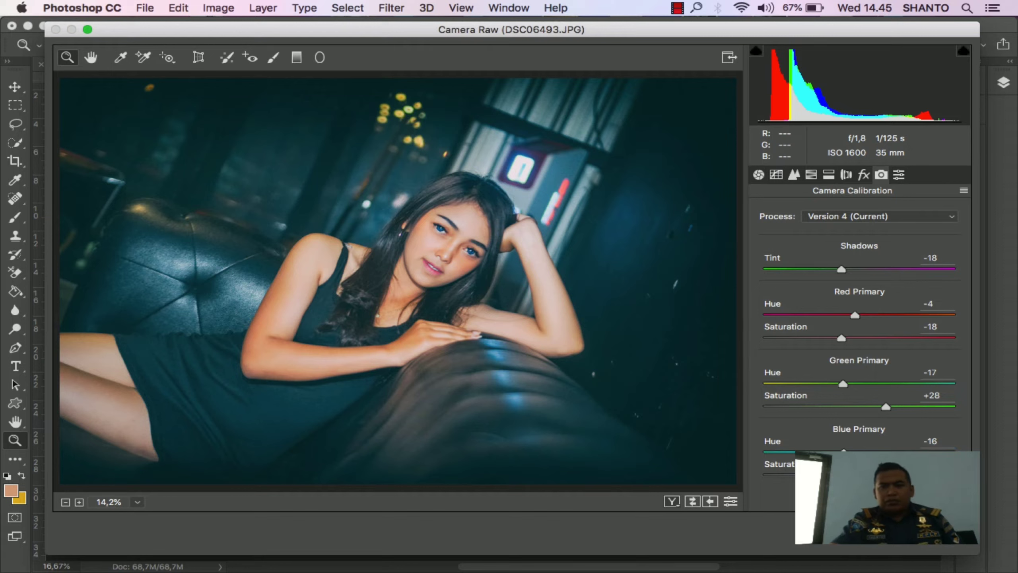
Step: Set the HSL saturation of Oranges to -13 and of Reds to +9
click(811, 174)
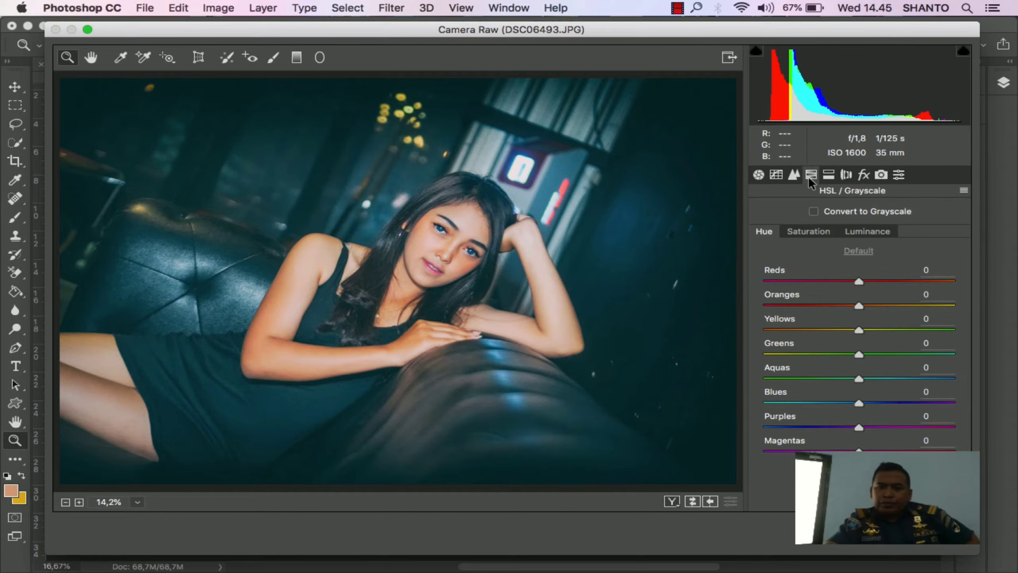
click(823, 235)
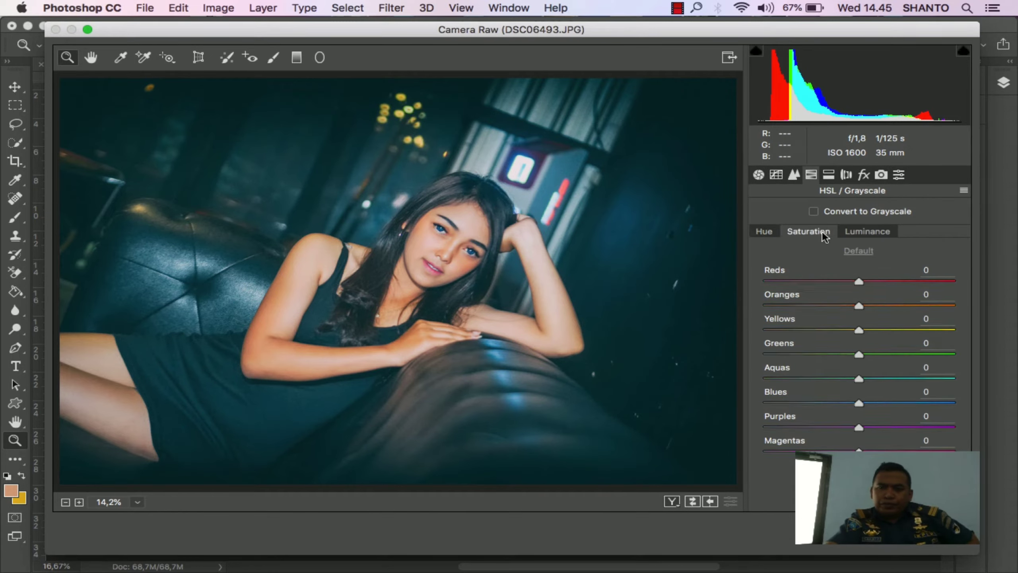
click(847, 306)
click(866, 282)
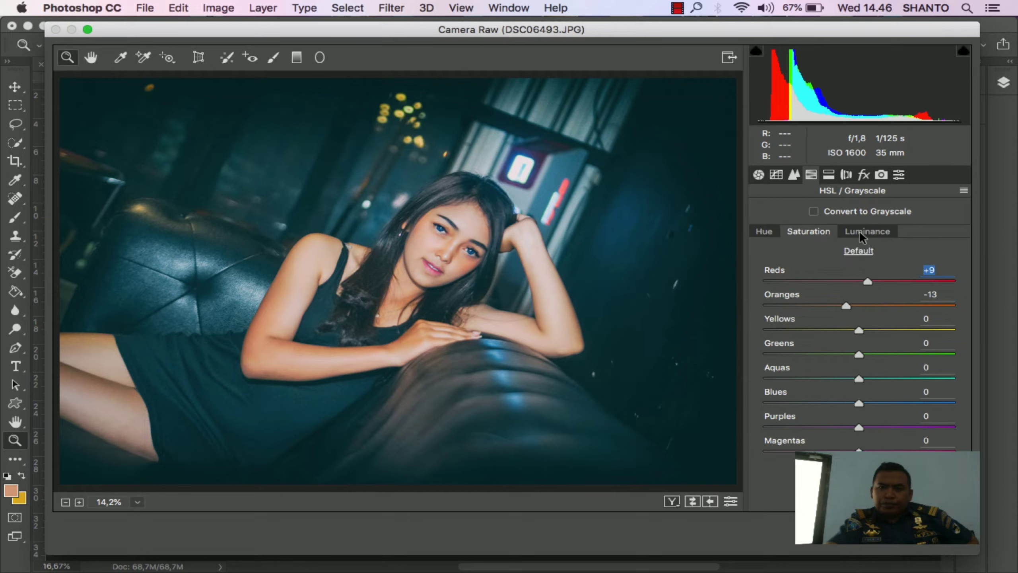
Step: Set the HSL luminance of both Reds and Oranges to +13
click(860, 233)
click(872, 281)
click(870, 305)
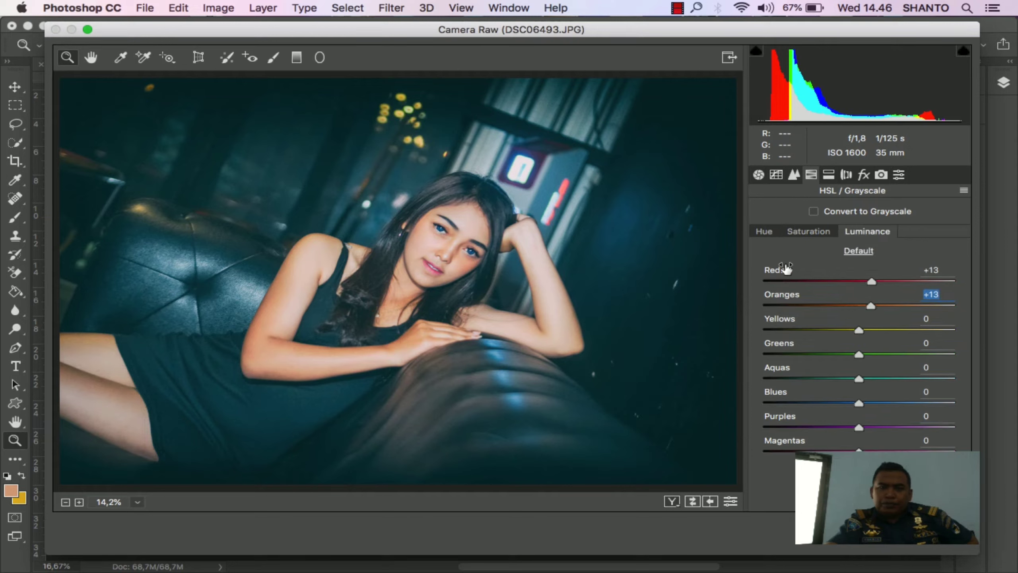
Step: Set the HSL hue of Reds to +11 and of Oranges to +12
click(764, 232)
click(869, 281)
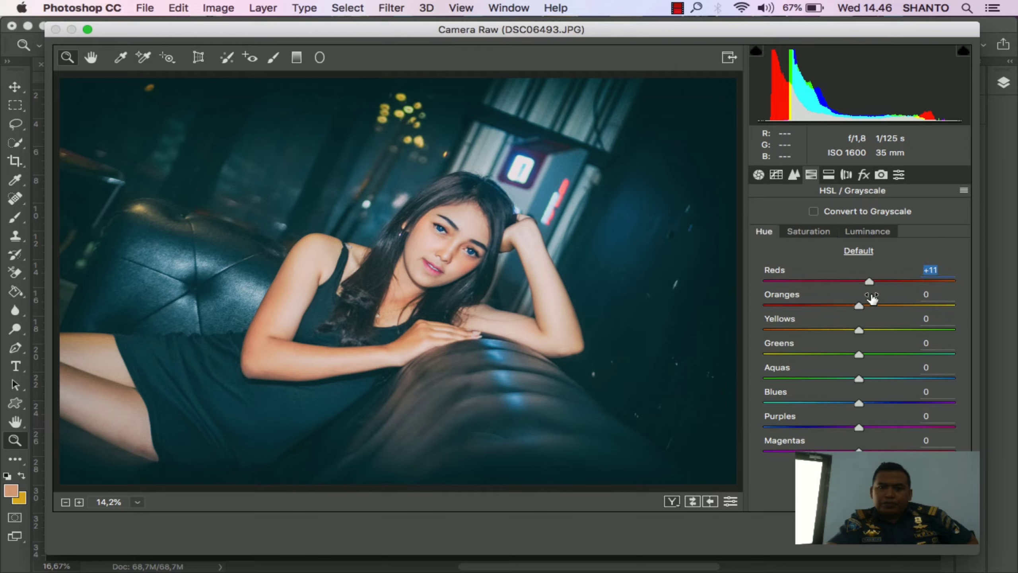
click(870, 305)
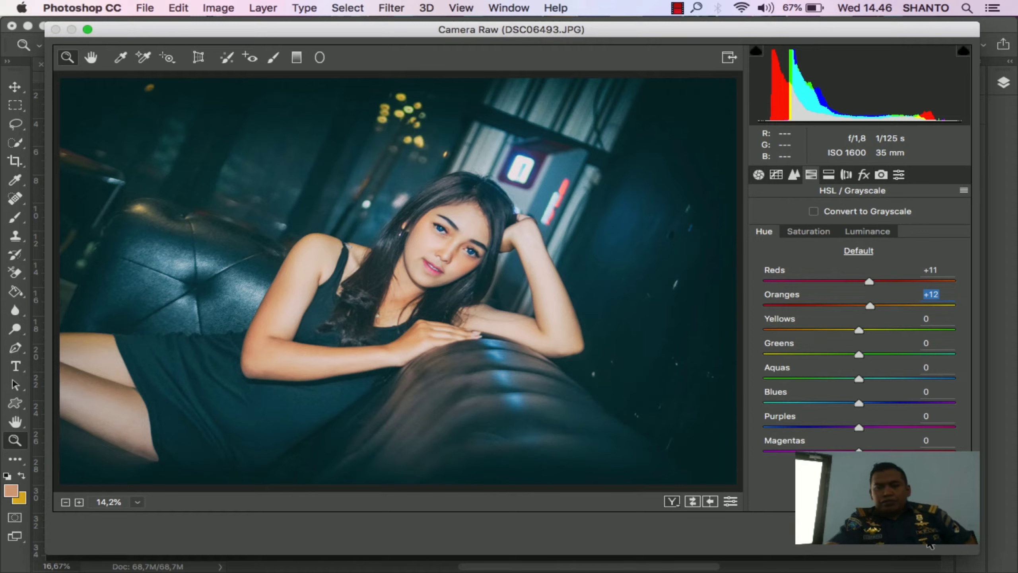
Step: Set the sharpening Masking to 53 and apply the Camera Raw adjustments
click(793, 175)
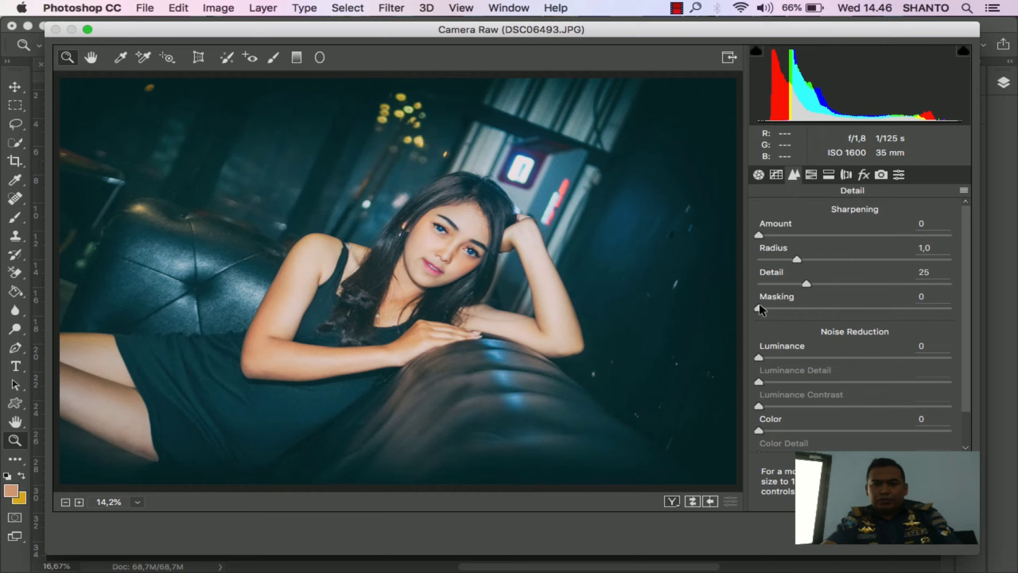
drag(761, 309, 860, 312)
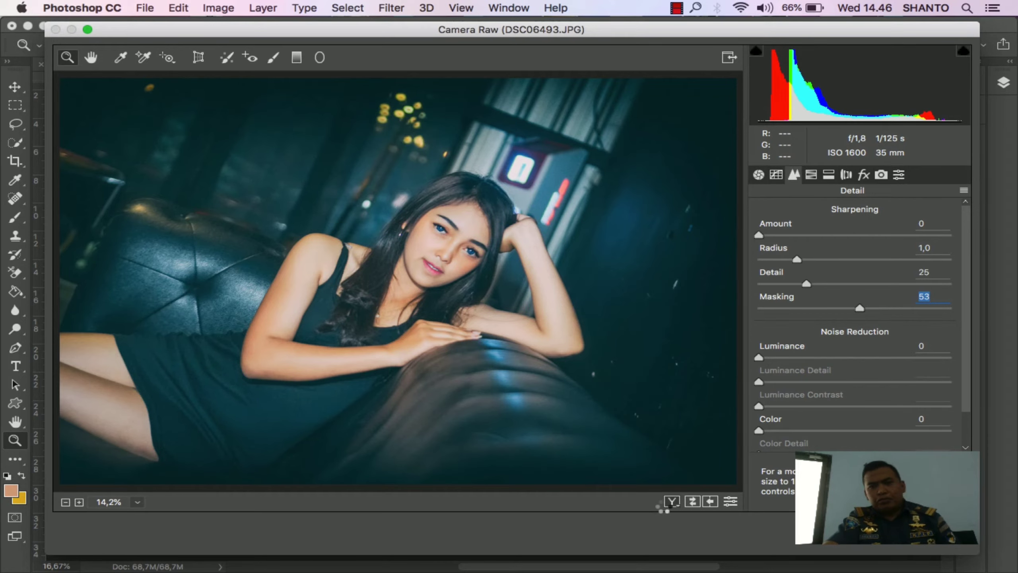
key(Return)
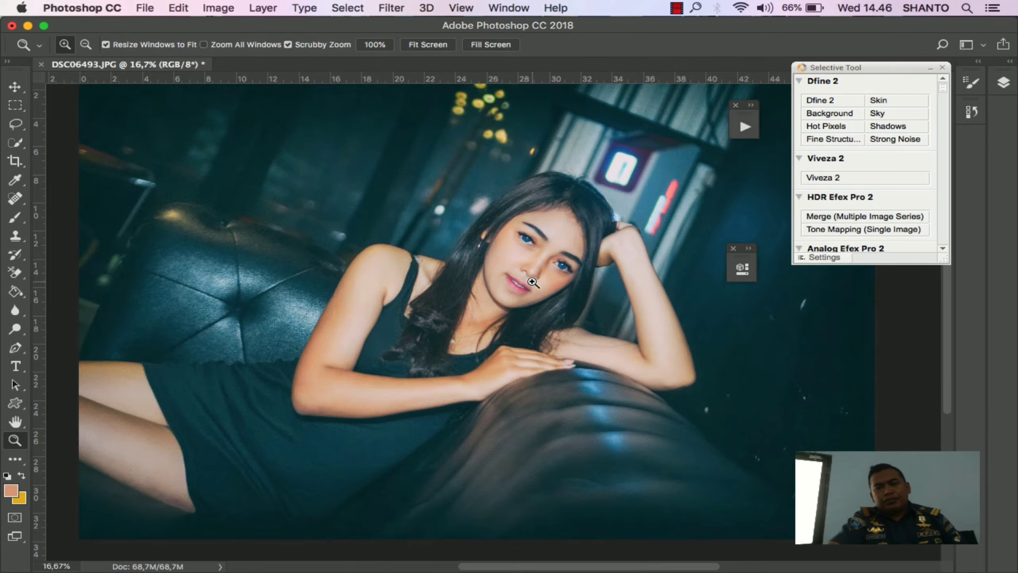
Step: Examine the woman's retouched face up close and check the whole photo
click(518, 275)
click(518, 272)
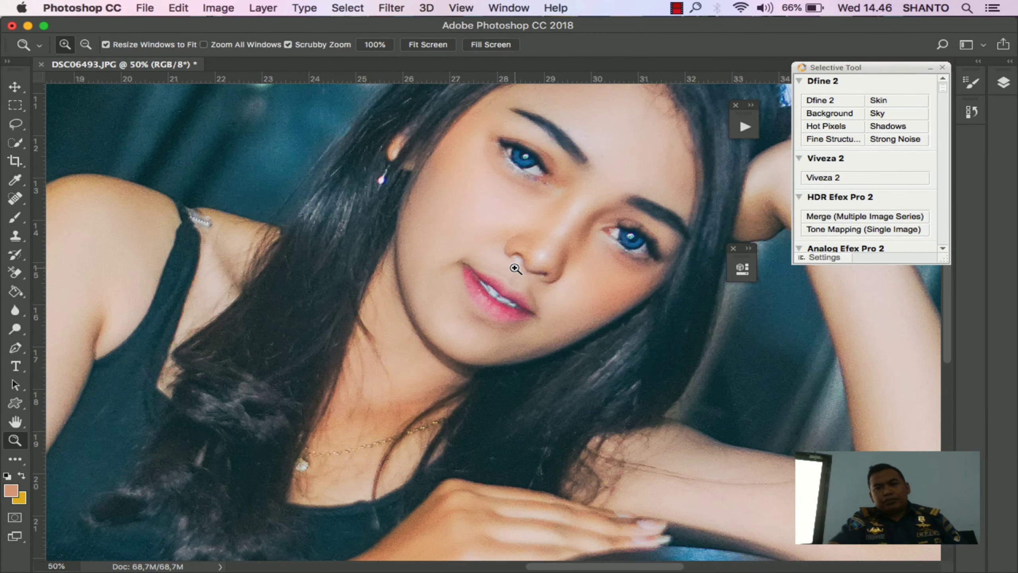
alt+click(504, 326)
alt+click(505, 326)
alt+click(489, 297)
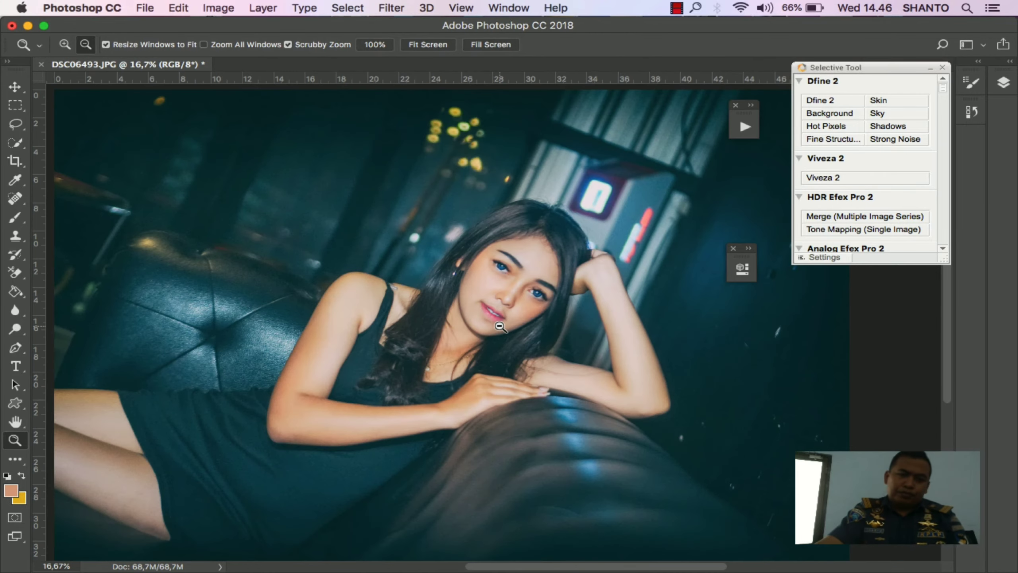
alt+click(469, 261)
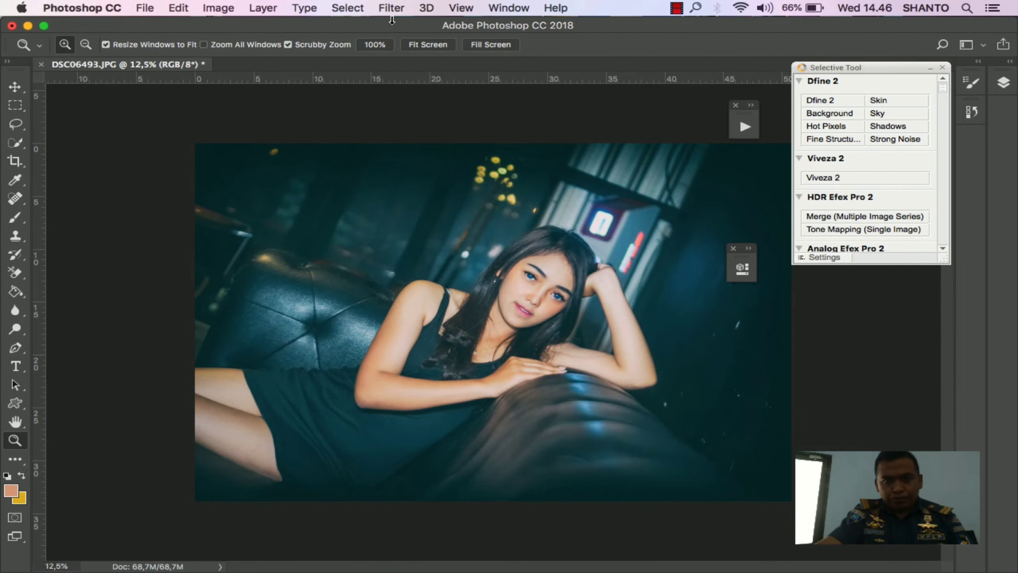
Step: Run the blur action on the photo with a Gaussian Blur radius of 20,4 pixels, faded to 50% opacity in Normal mode
click(748, 127)
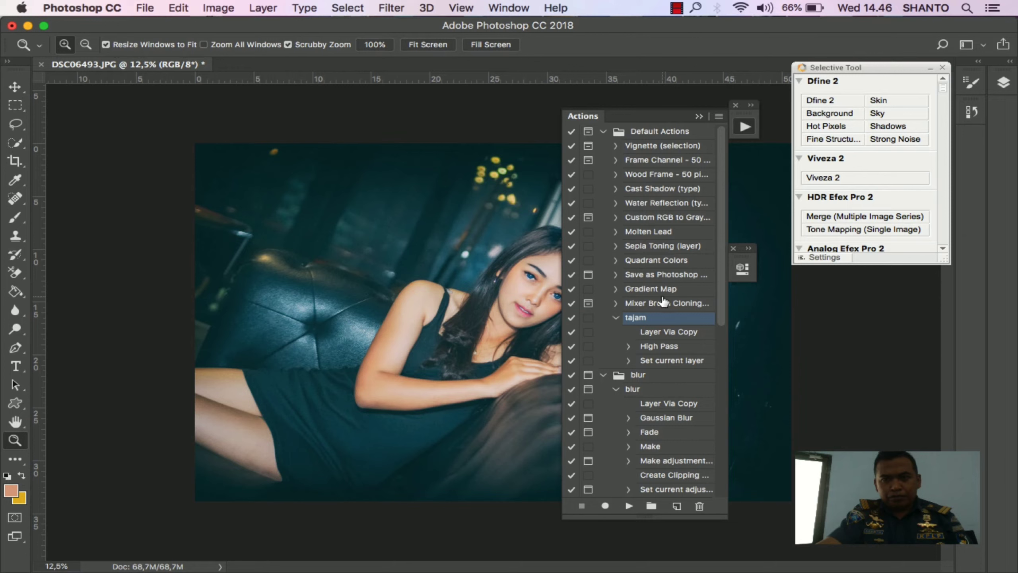
click(645, 390)
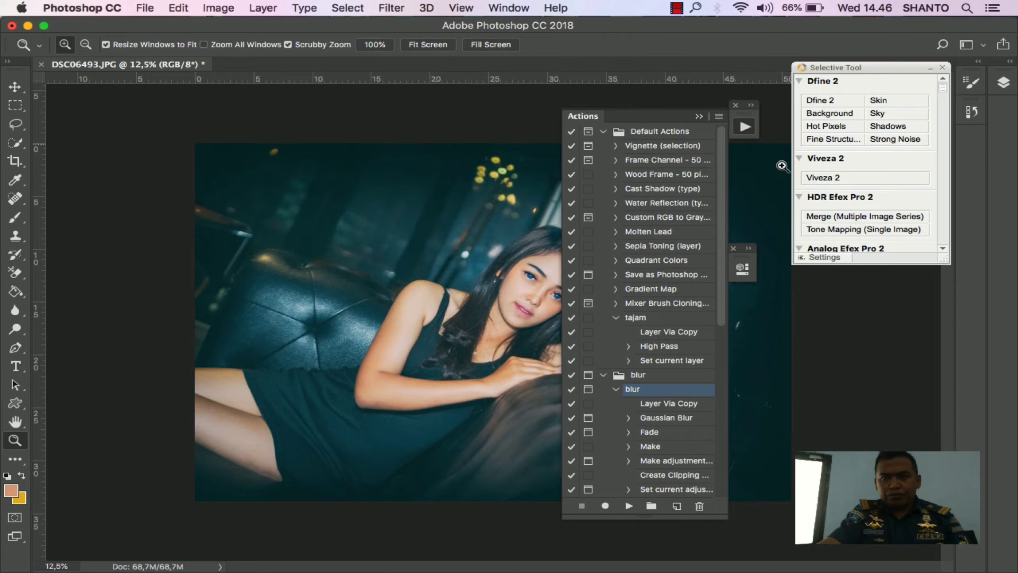
click(929, 67)
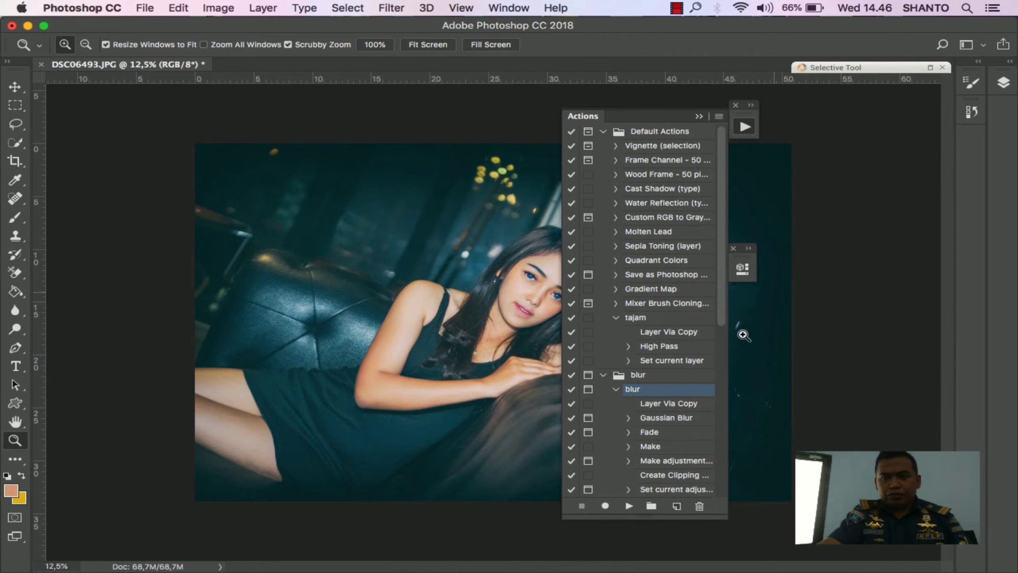
click(629, 508)
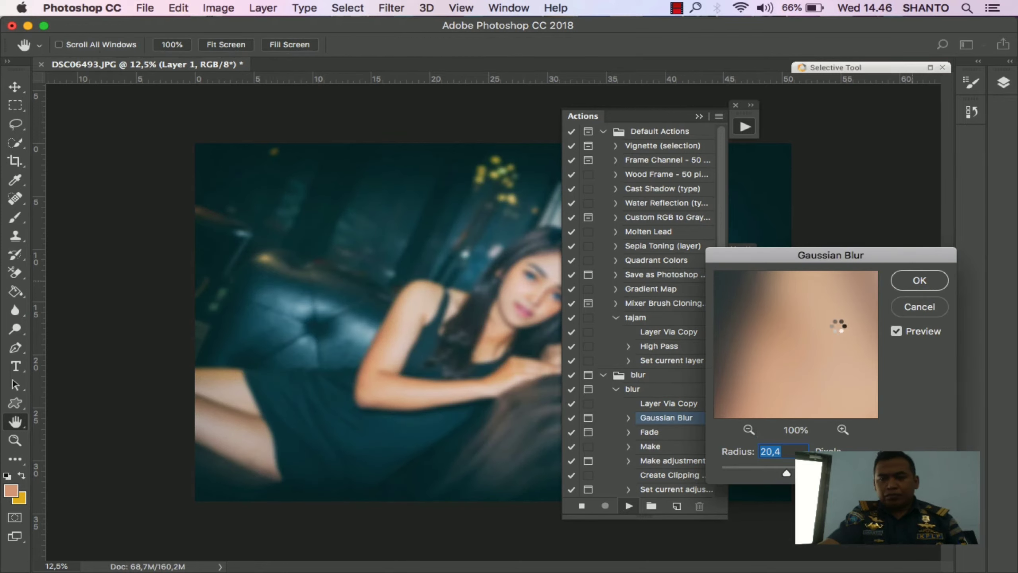
key(Return)
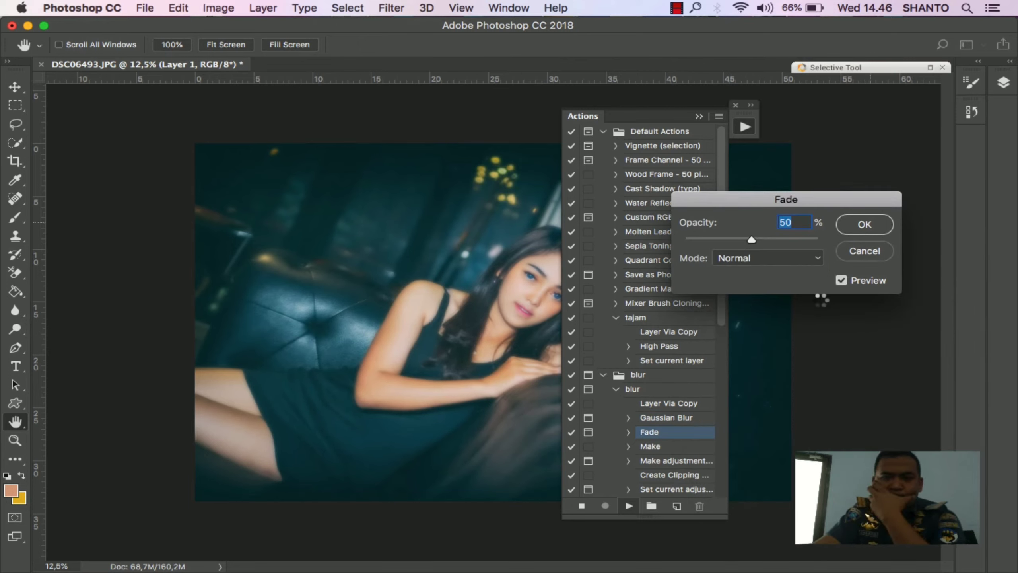
click(864, 229)
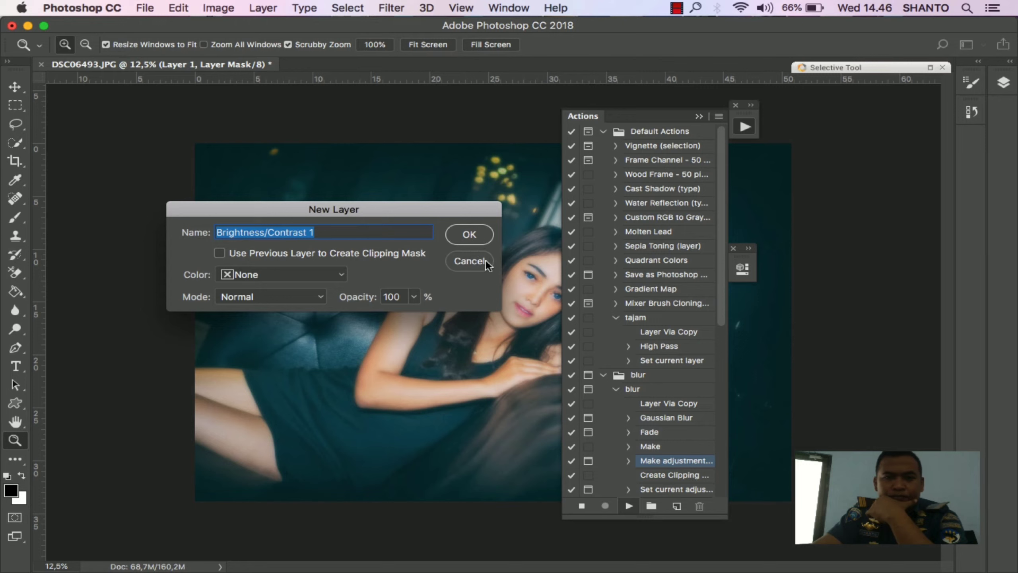
Step: Create the blur action's clipped Brightness/Contrast adjustment layer with brightness -8 and contrast 23
key(Return)
click(788, 293)
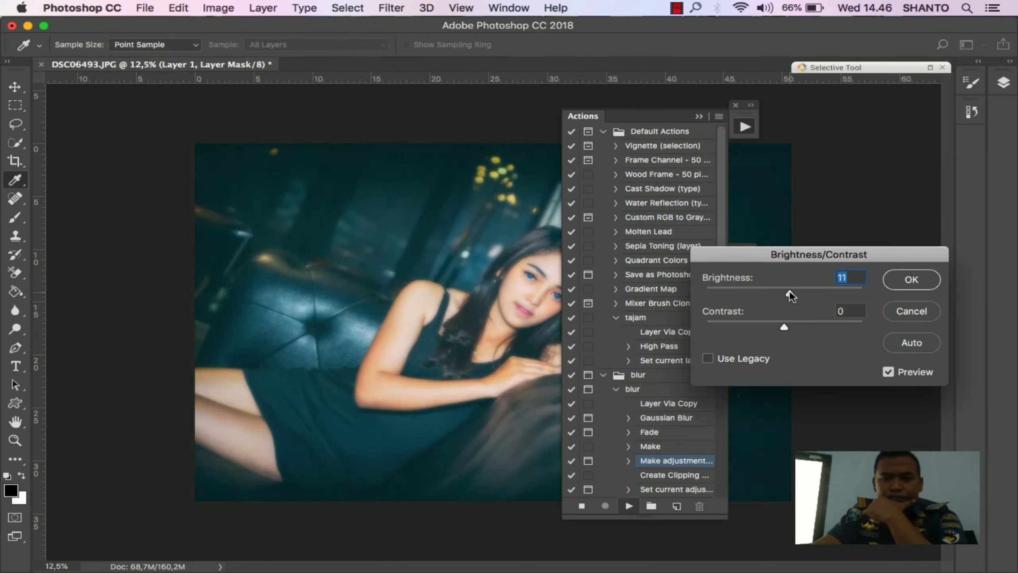
drag(783, 293, 803, 324)
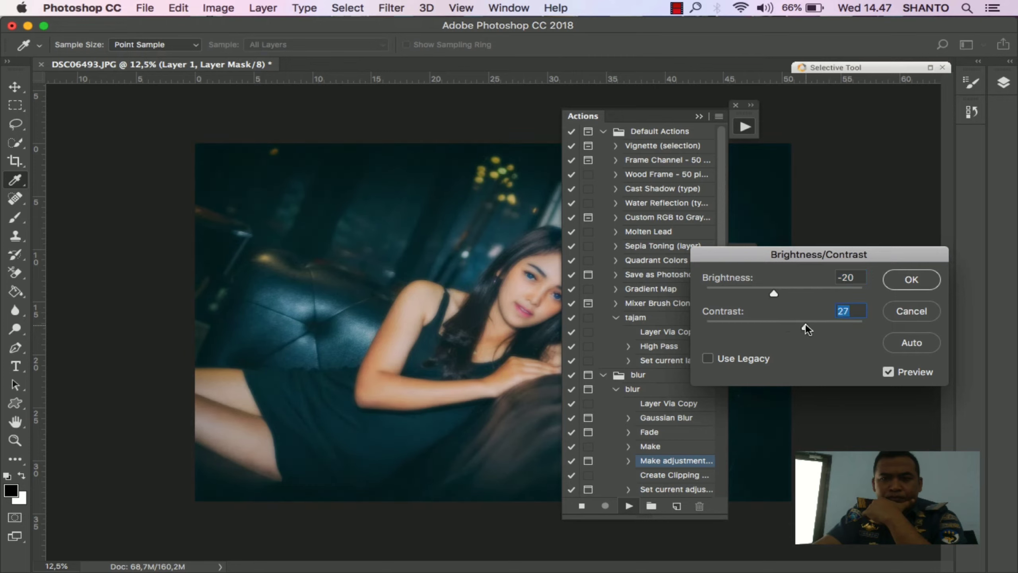
drag(774, 293, 781, 292)
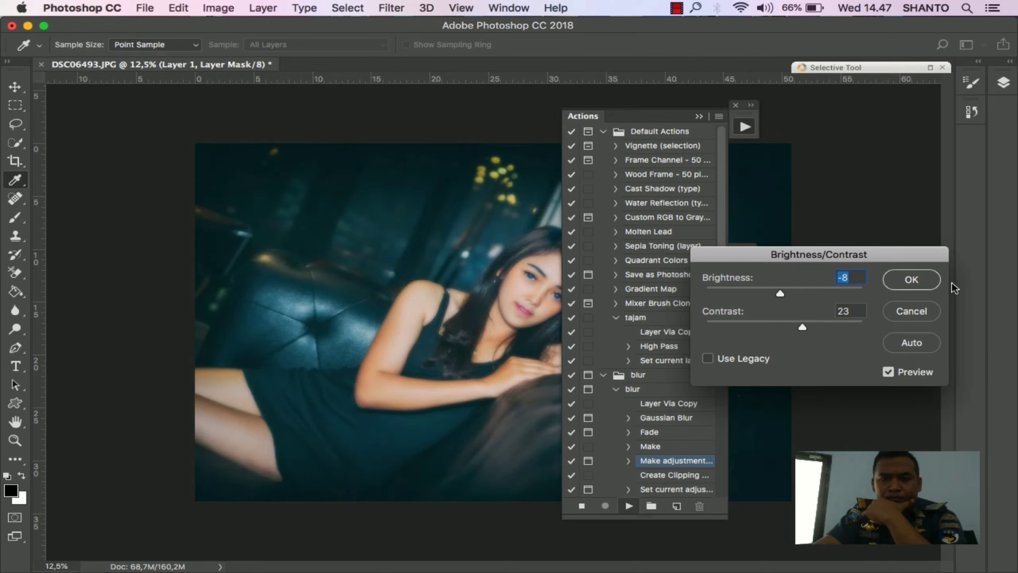
click(922, 283)
key(Return)
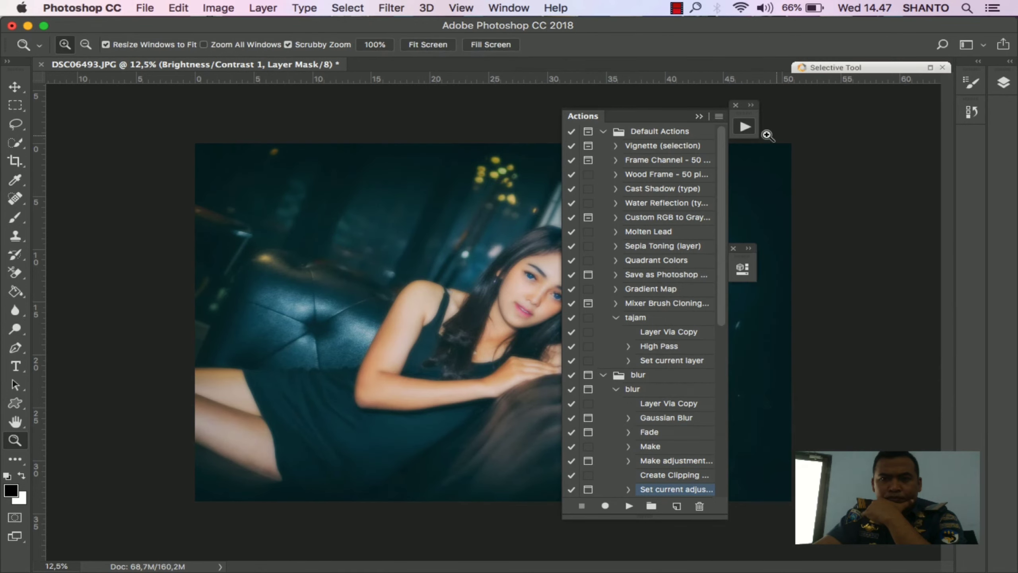
Step: Paint black on Layer 1's mask with a size 600 soft brush over the woman's face, arms and body to remove the blur there
click(751, 105)
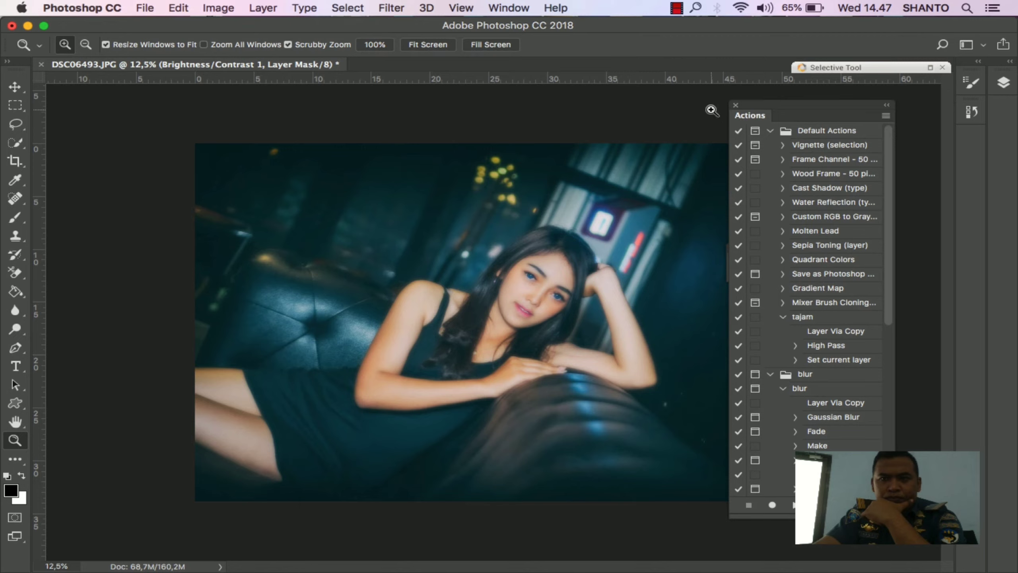
click(458, 11)
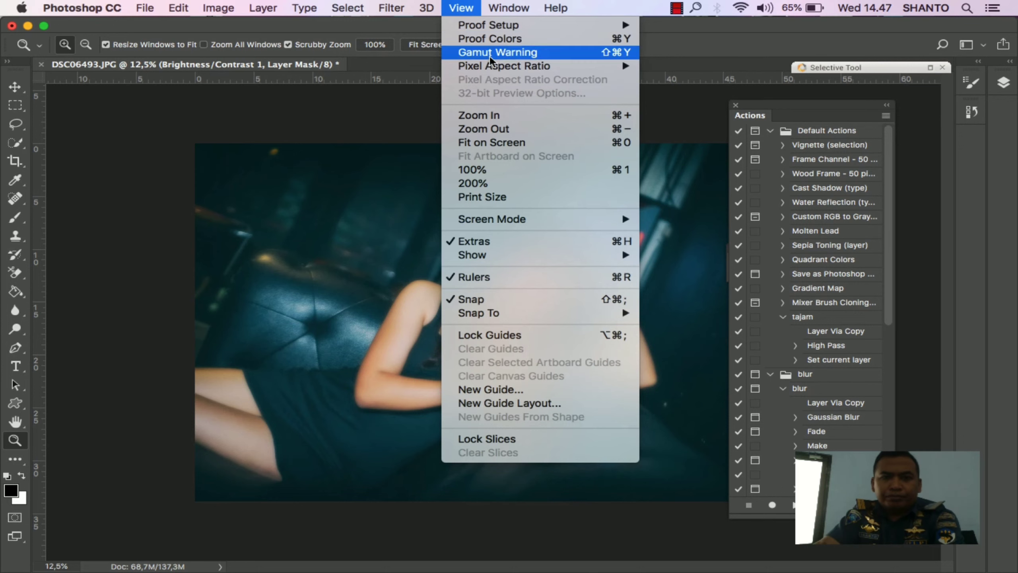
mouse_move(506, 10)
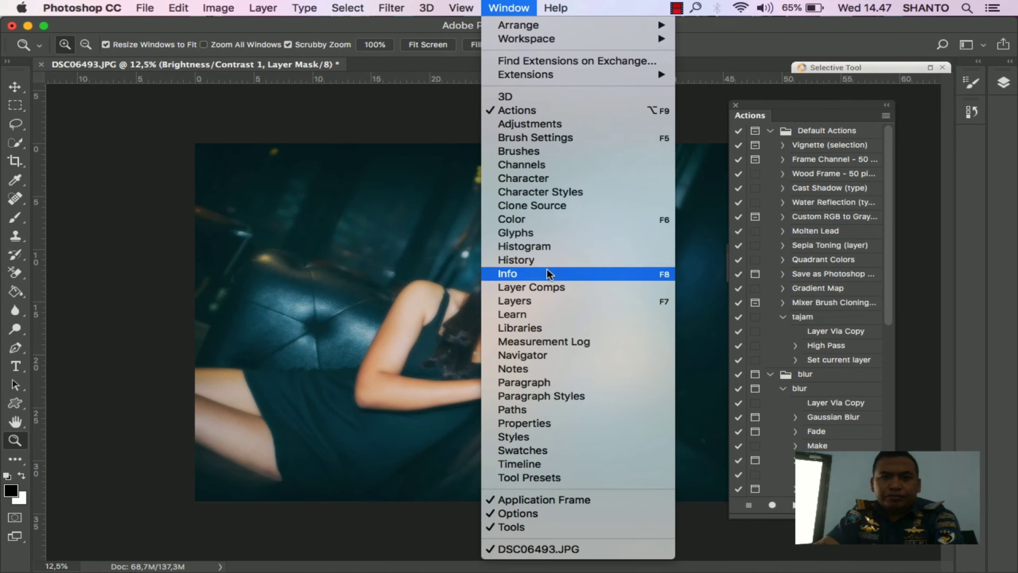
click(552, 301)
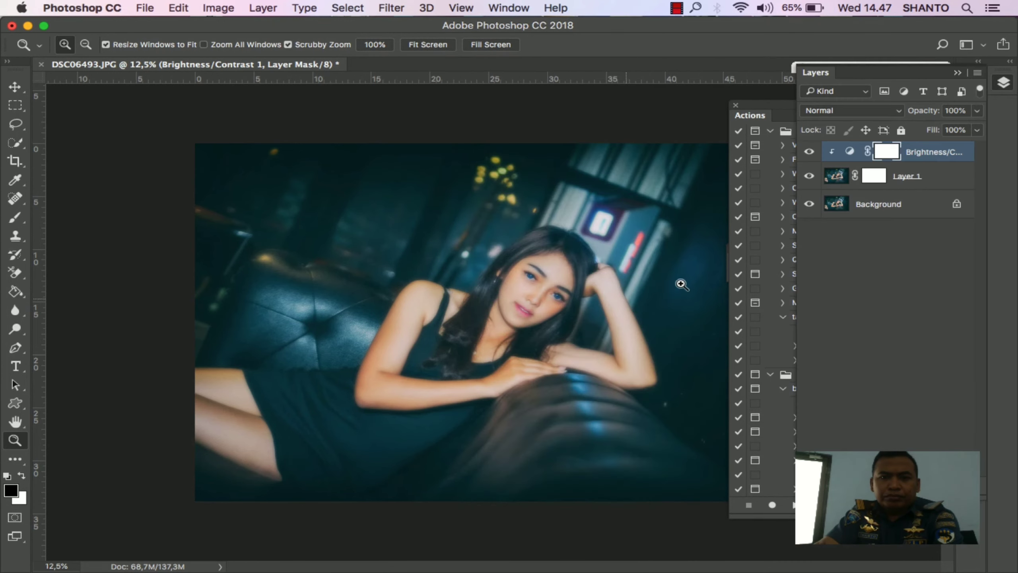
click(907, 179)
click(874, 176)
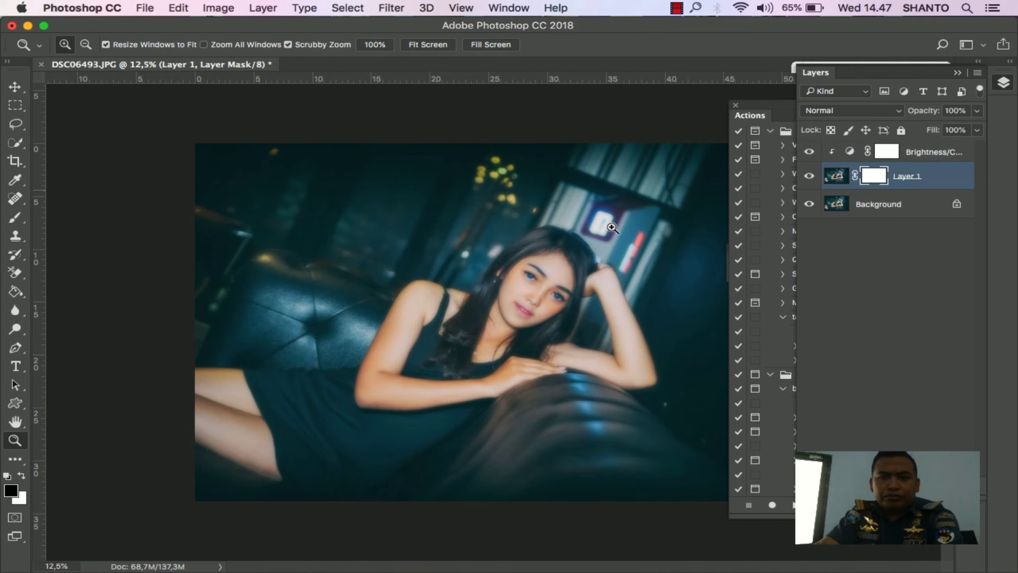
click(14, 220)
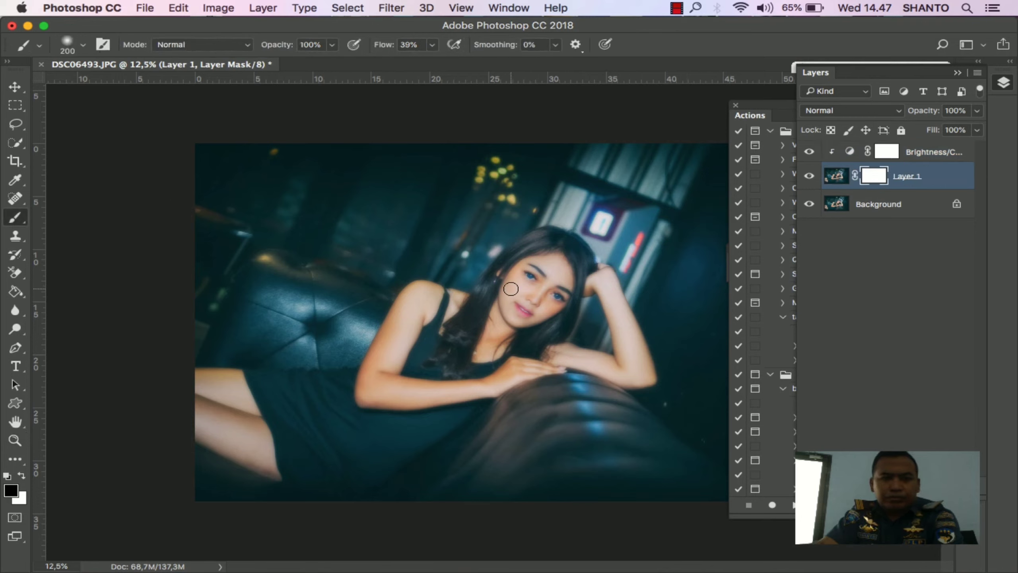
key(bracketright)
key(bracketright)
key(bracketright)
key(bracketright)
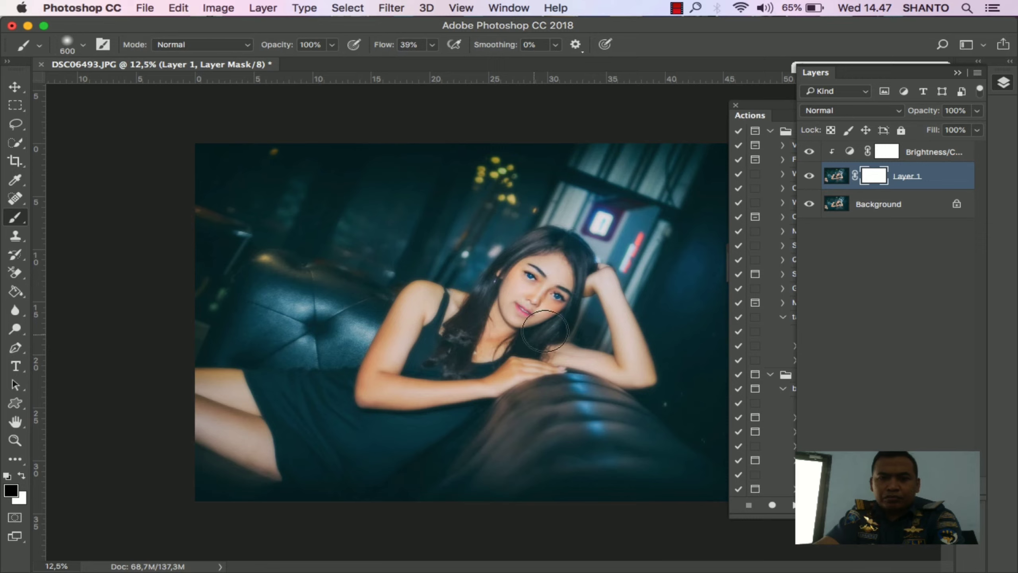
mouse_move(538, 373)
mouse_down()
mouse_move(384, 397)
mouse_move(407, 372)
mouse_move(391, 406)
mouse_move(322, 430)
mouse_move(294, 412)
mouse_move(314, 400)
mouse_move(339, 404)
mouse_move(279, 416)
mouse_move(223, 408)
mouse_move(285, 421)
mouse_up()
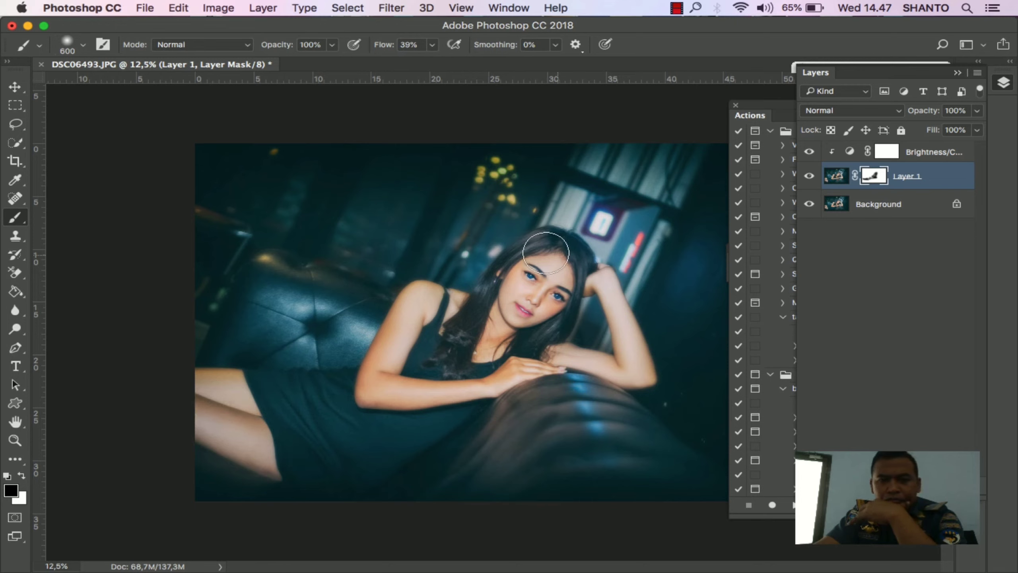
mouse_move(603, 280)
mouse_down()
mouse_move(648, 367)
mouse_move(629, 377)
mouse_move(590, 369)
mouse_up()
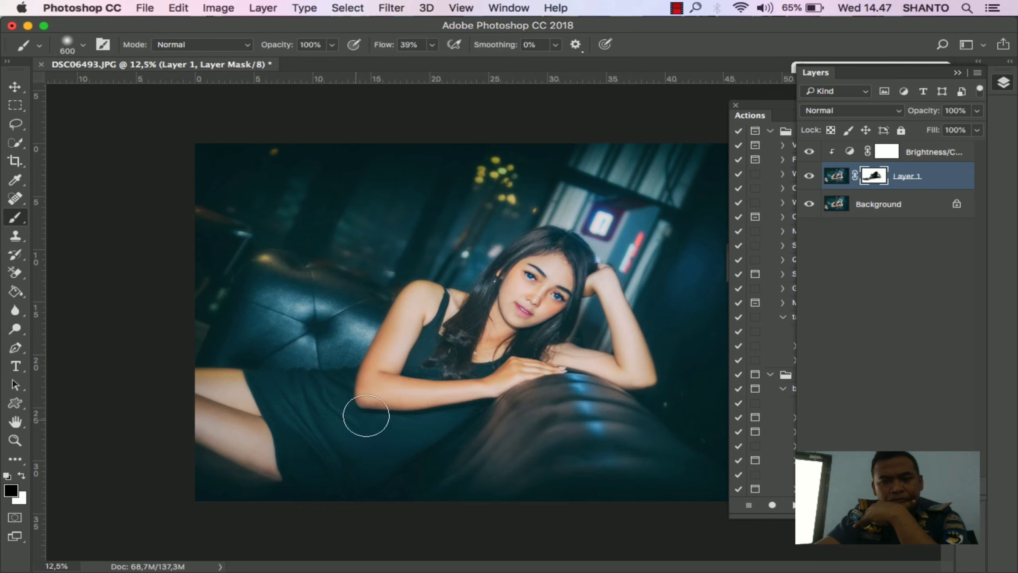
mouse_move(366, 417)
mouse_down()
mouse_move(275, 391)
mouse_move(263, 399)
mouse_move(284, 437)
mouse_move(412, 435)
mouse_move(436, 419)
mouse_up()
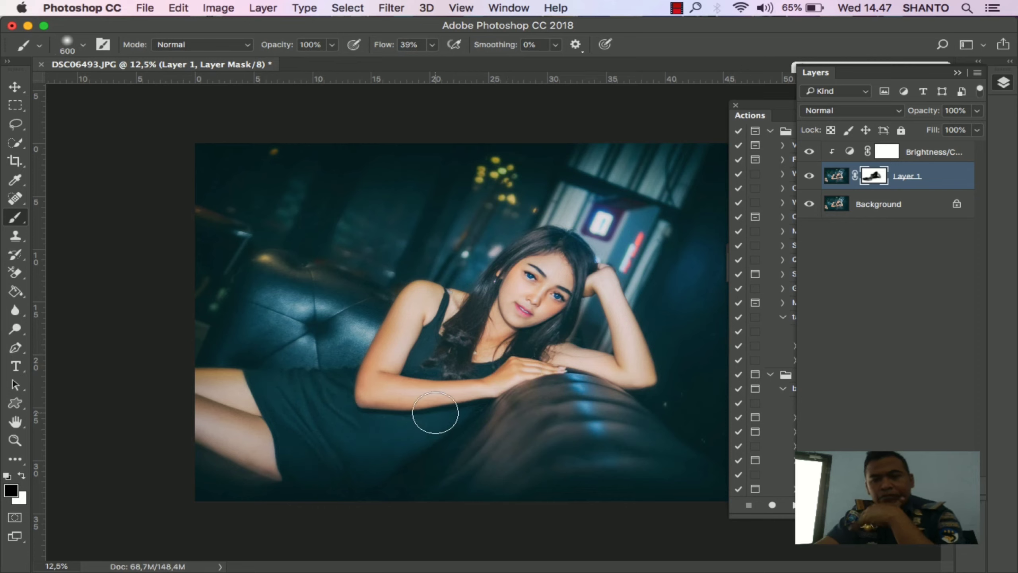
Step: Stamp all visible layers into a new merged layer above the Brightness/Contrast layer and collapse the open panels
click(919, 159)
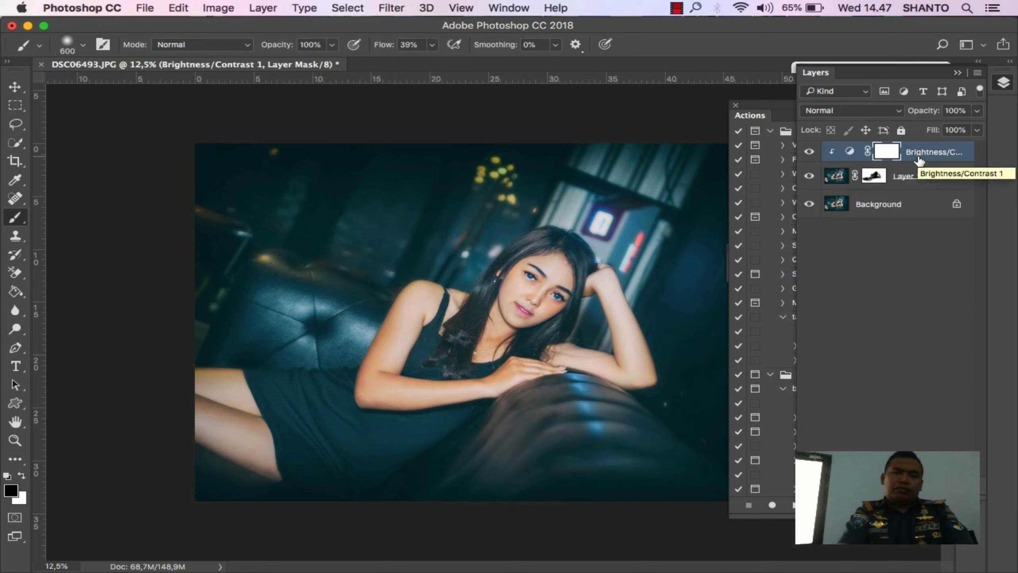
key(ctrl+alt+shift+e)
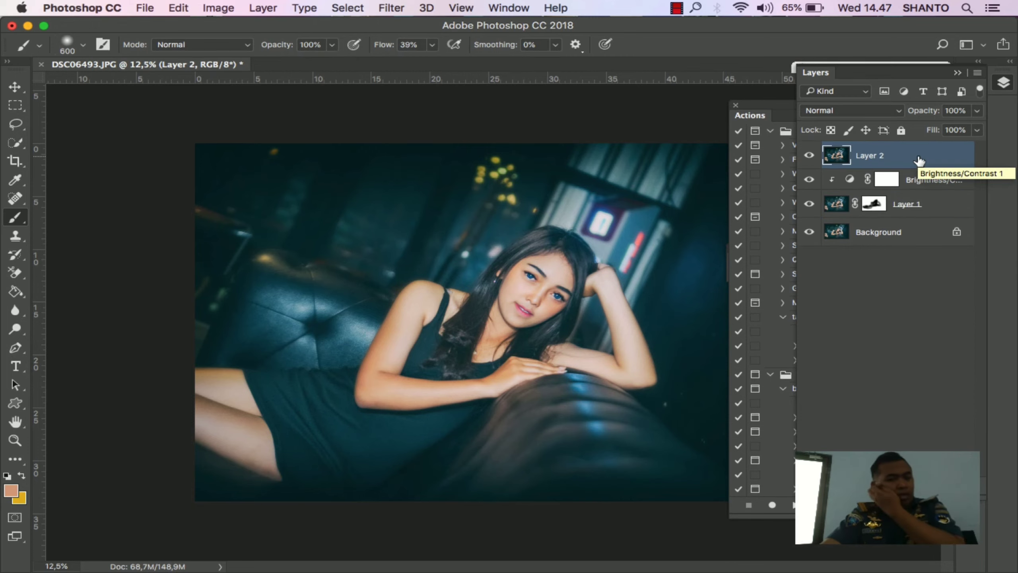
click(959, 73)
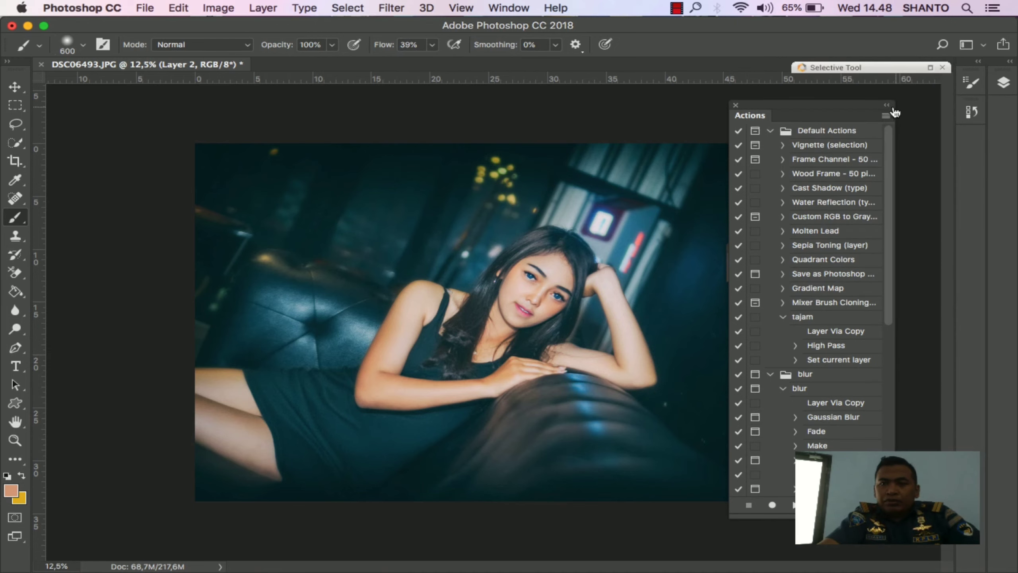
click(892, 108)
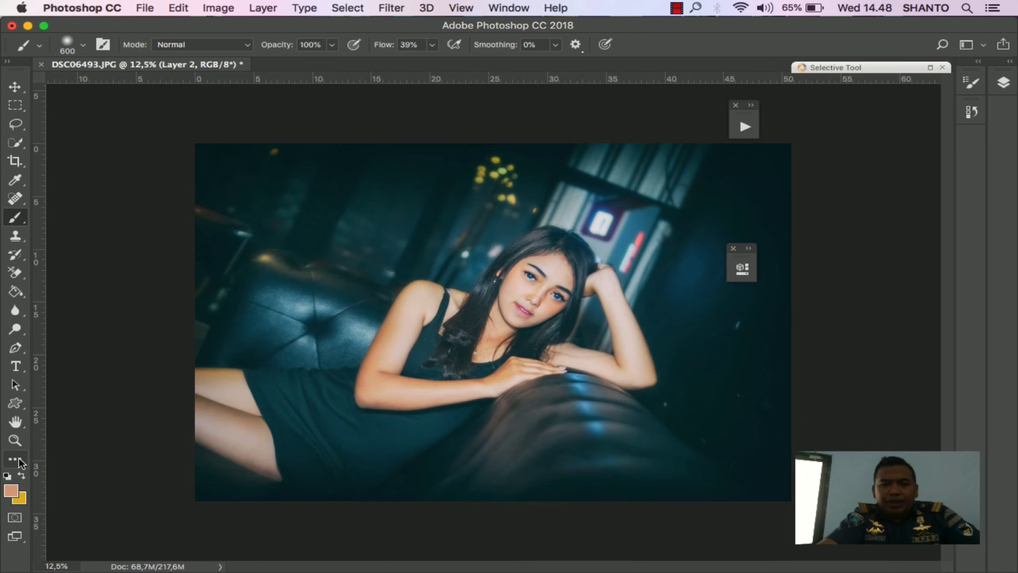
Step: Examine the woman's face and skin at full size and check the whole blurred photo
double_click(15, 441)
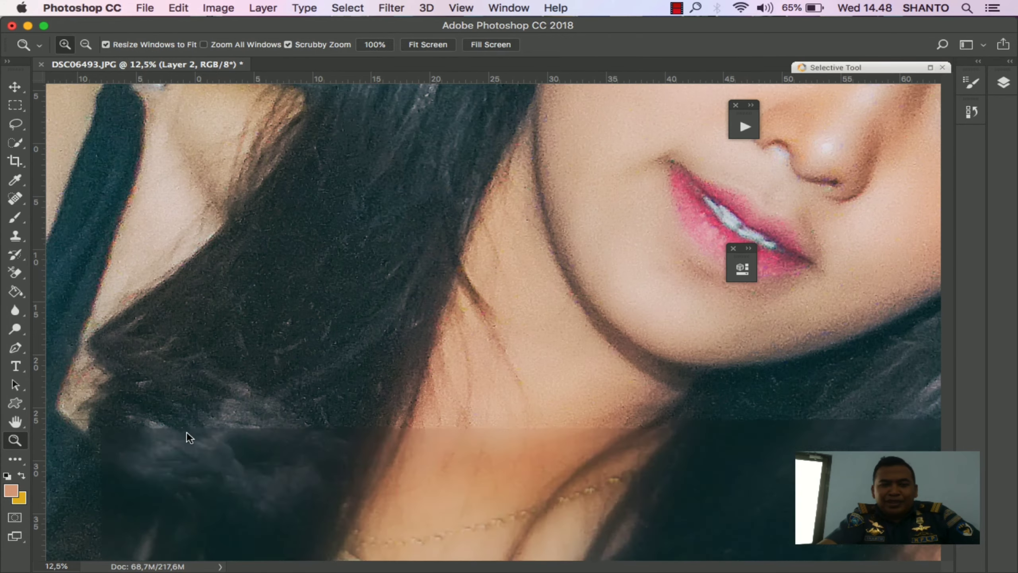
click(604, 332)
click(604, 332)
click(603, 332)
click(603, 331)
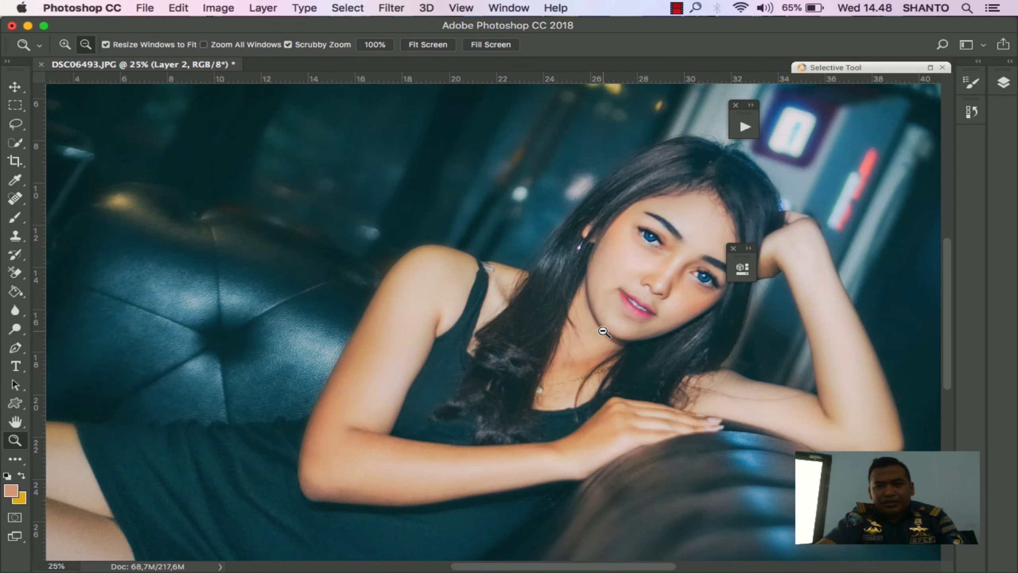
click(603, 331)
alt+click(604, 331)
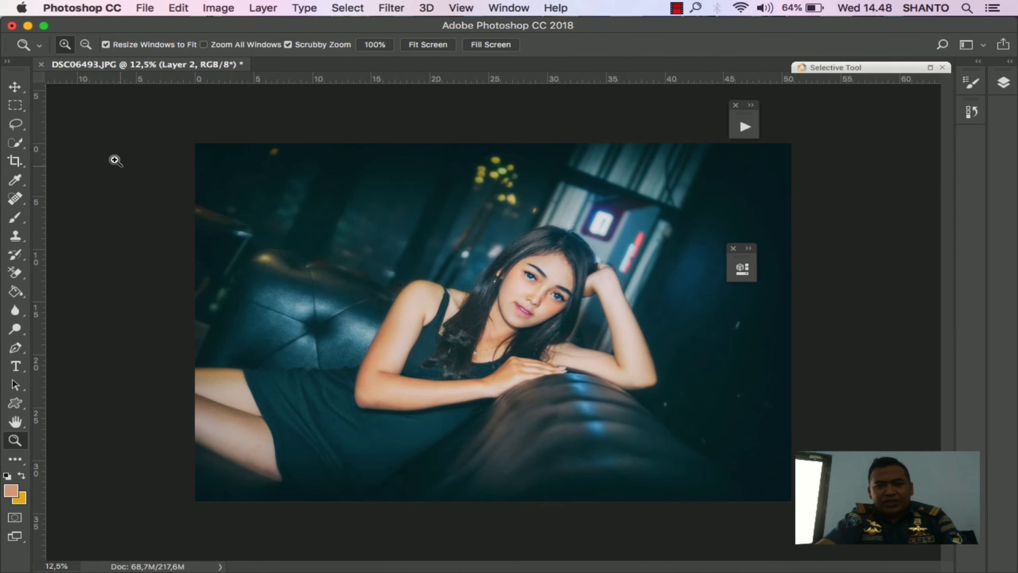
Step: Start the Knoll Light Factory filter on the merged layer and place the GlowBall flare over the lit sign behind the woman
click(16, 88)
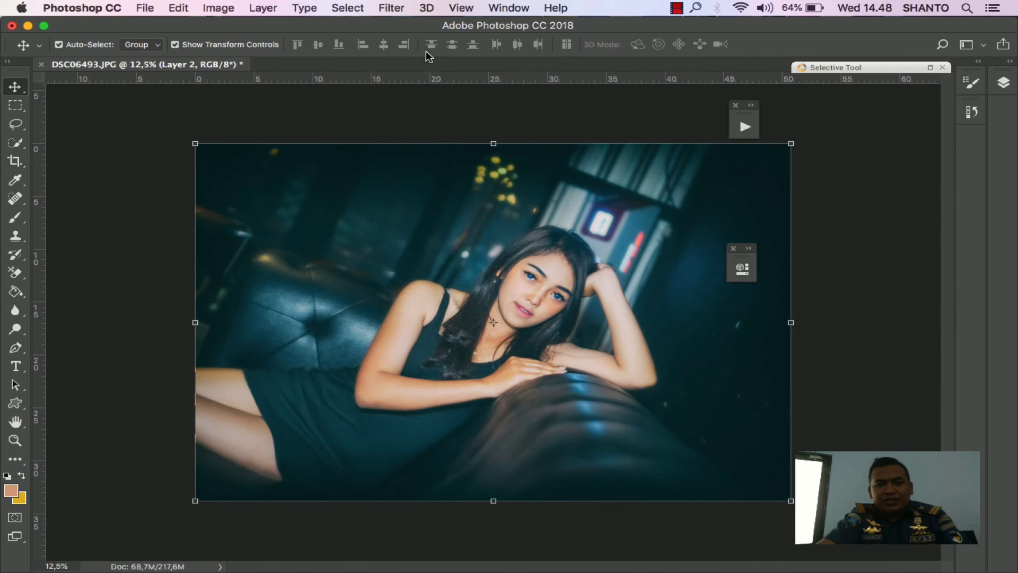
click(401, 10)
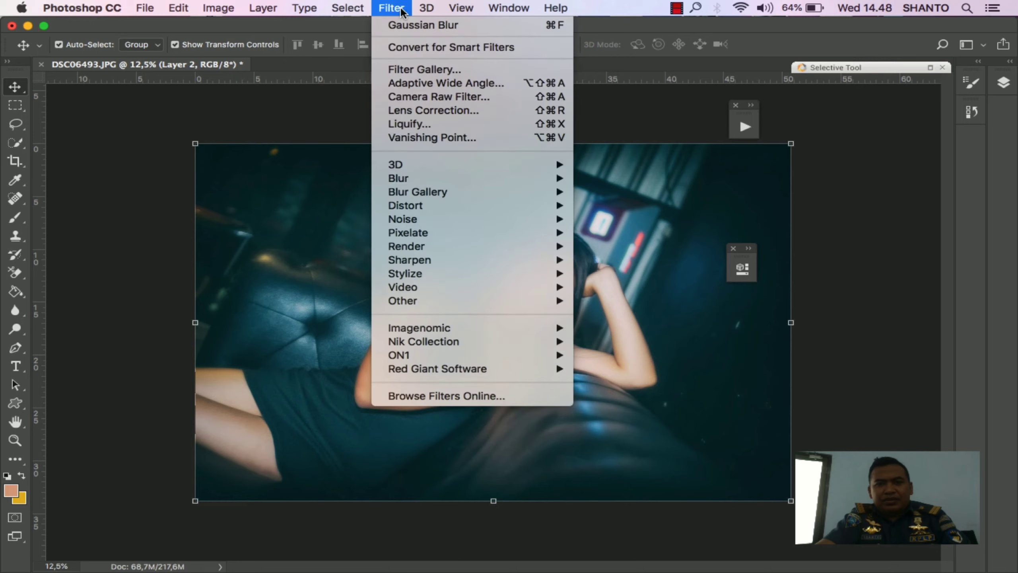
mouse_move(554, 367)
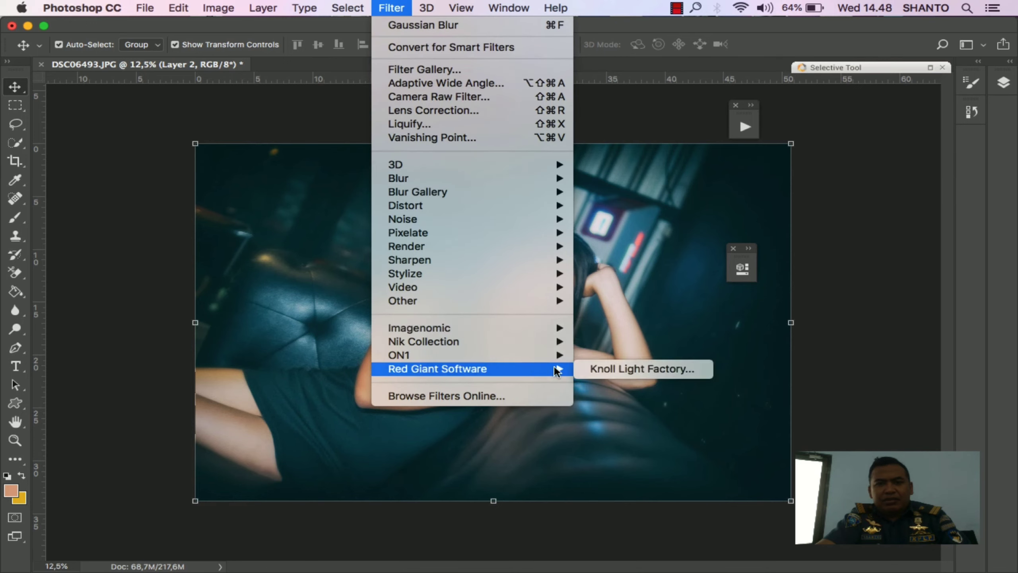
click(587, 366)
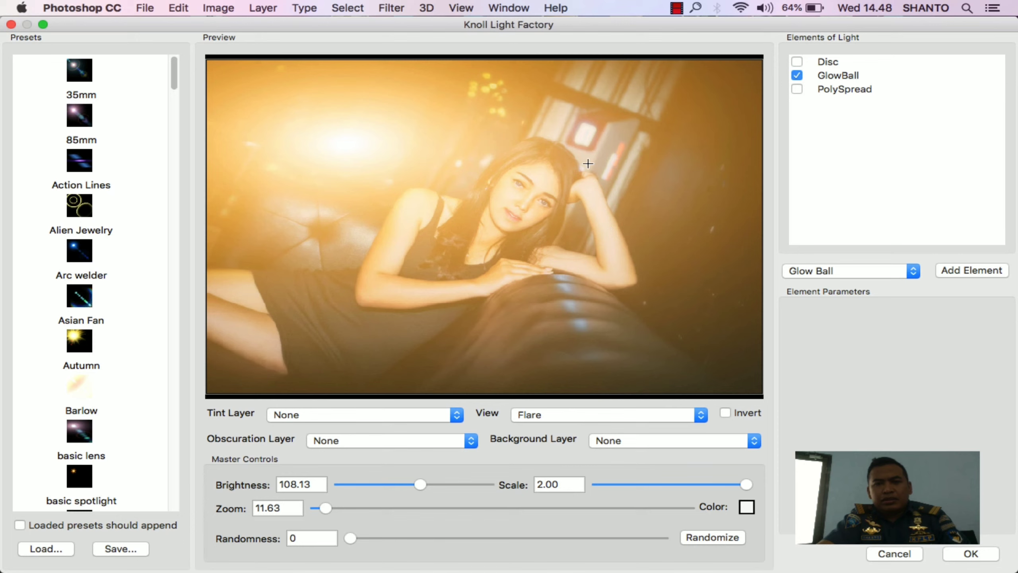
click(589, 139)
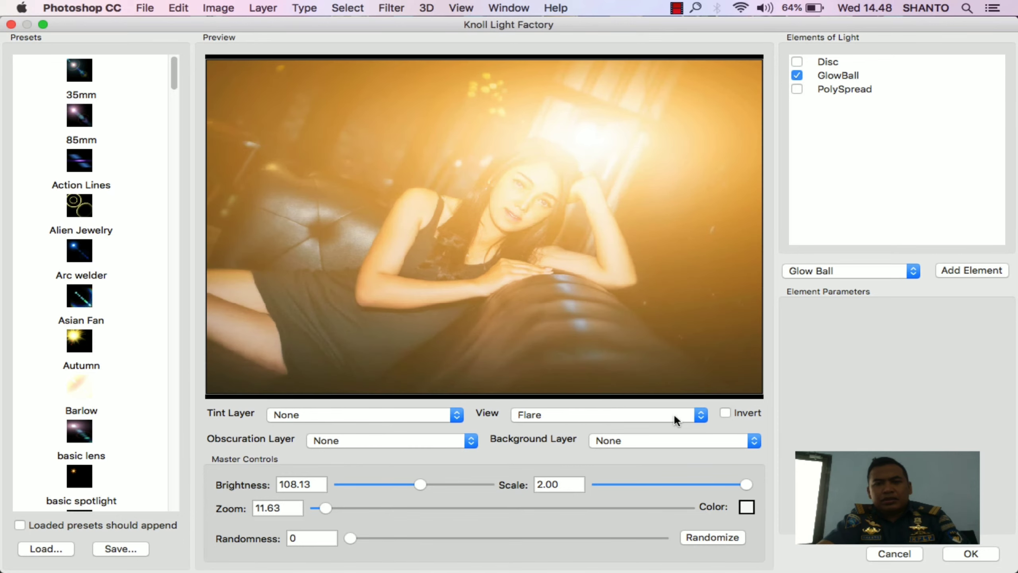
Step: Set the GlowBall flare's scale to 0.47 and brightness to 109.27, centre it on the sign and apply the filter
drag(663, 482, 633, 487)
mouse_move(582, 135)
mouse_down()
mouse_move(580, 118)
mouse_move(488, 91)
mouse_move(561, 109)
mouse_move(588, 135)
mouse_up()
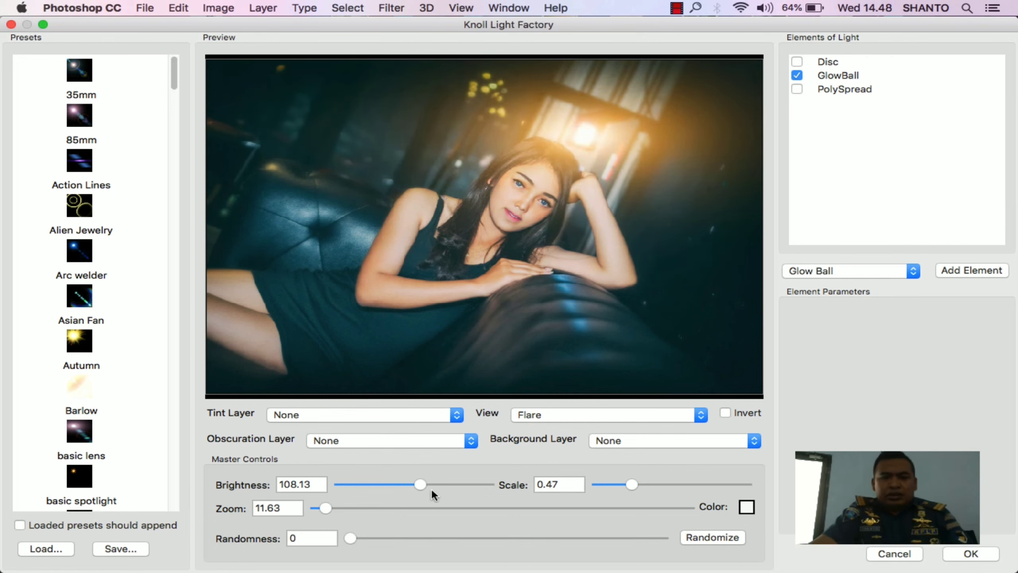
mouse_move(414, 483)
mouse_down()
mouse_move(405, 482)
mouse_move(420, 482)
mouse_up()
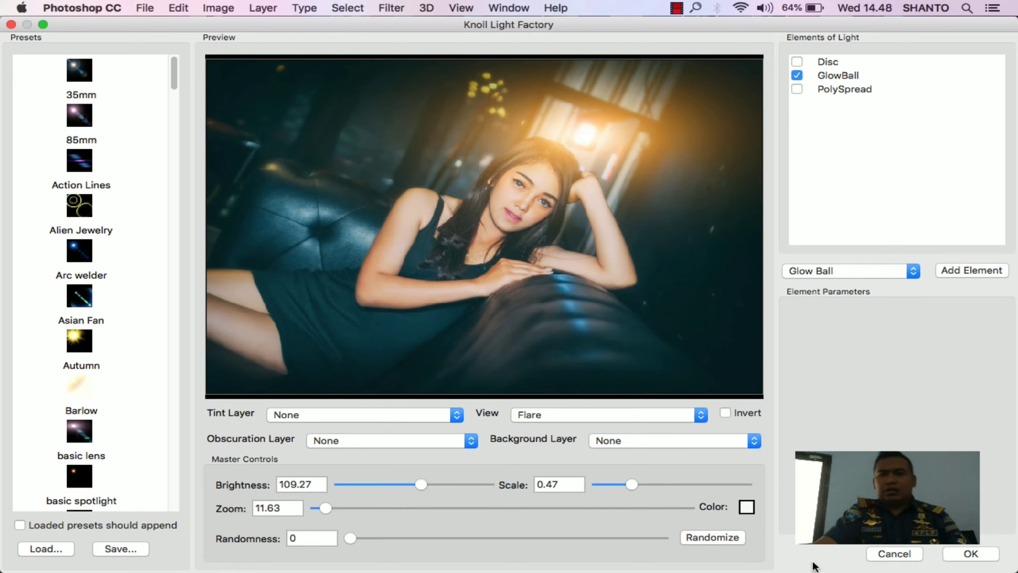
click(964, 555)
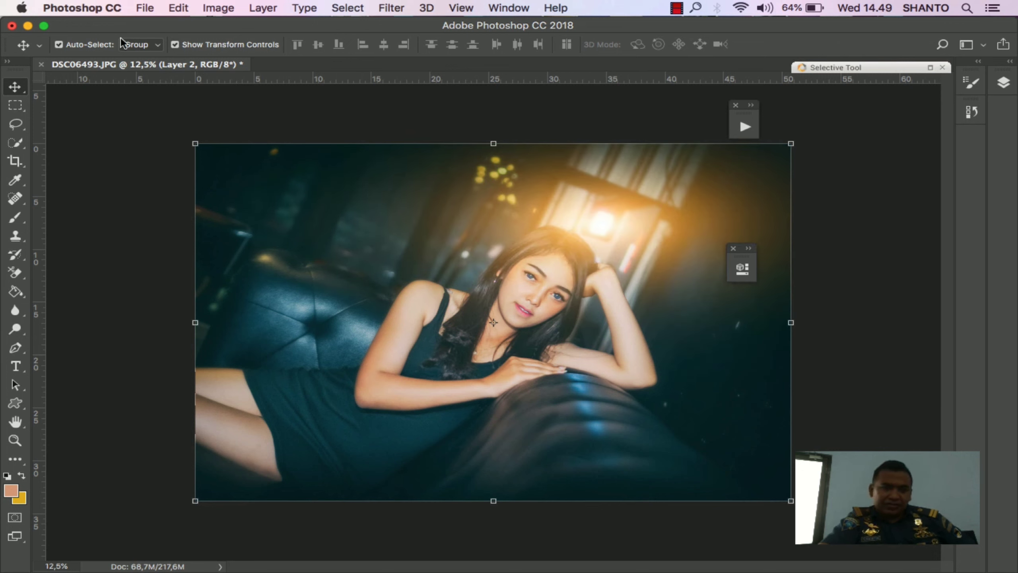
Step: Open the recently used white photographer's logo PNG and detach it into a floating window over the portrait
click(145, 8)
mouse_move(241, 80)
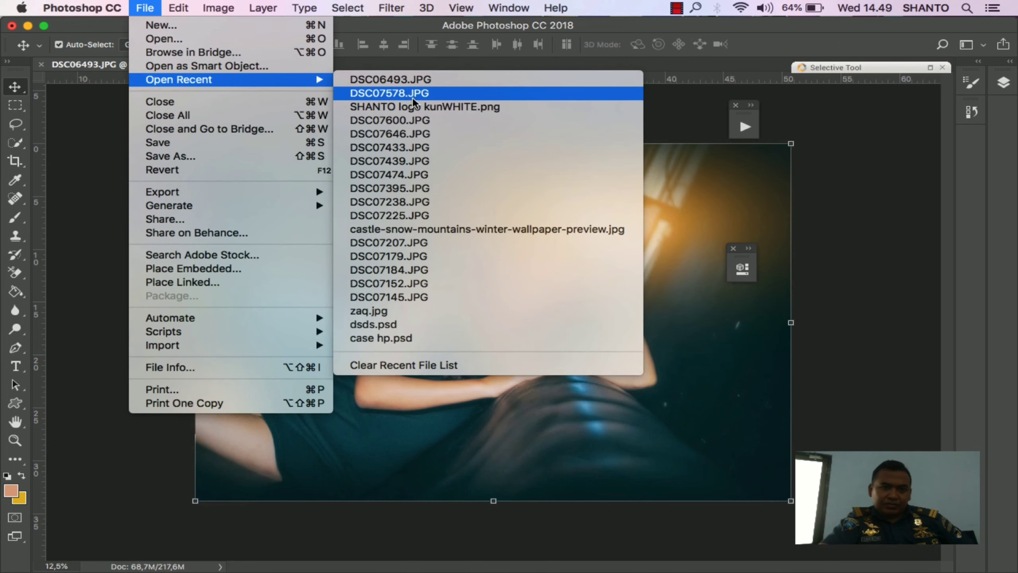
click(417, 108)
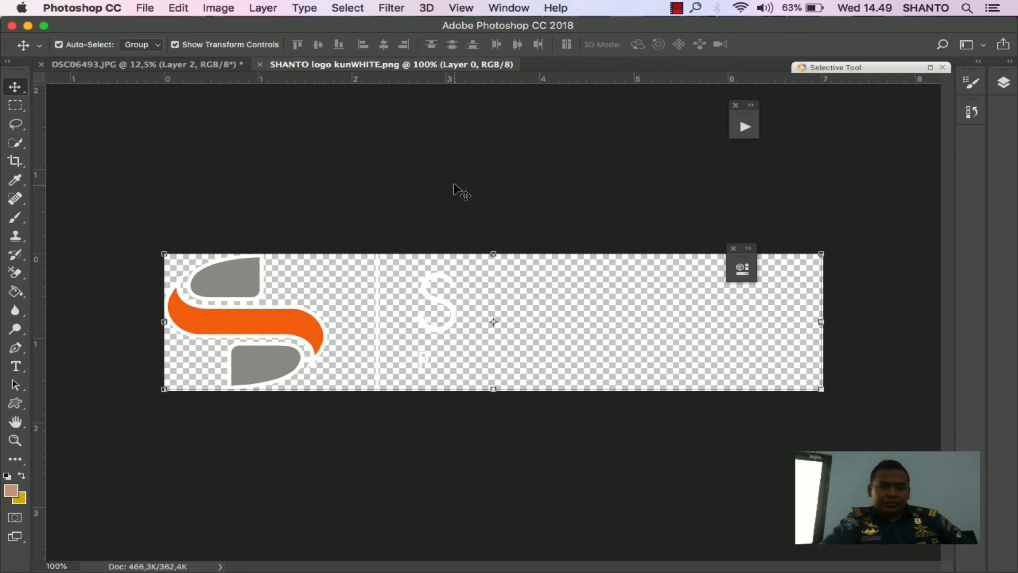
drag(387, 63, 539, 116)
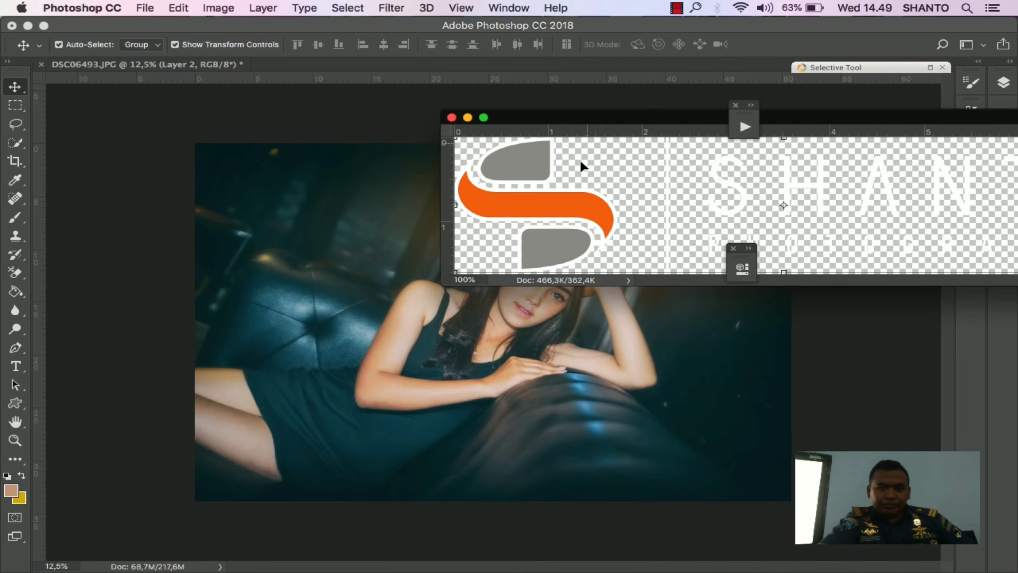
Step: Copy the logo into the portrait, accept the colour profile conversion and place it over the tufted sofa backrest beside the woman
drag(535, 159, 364, 207)
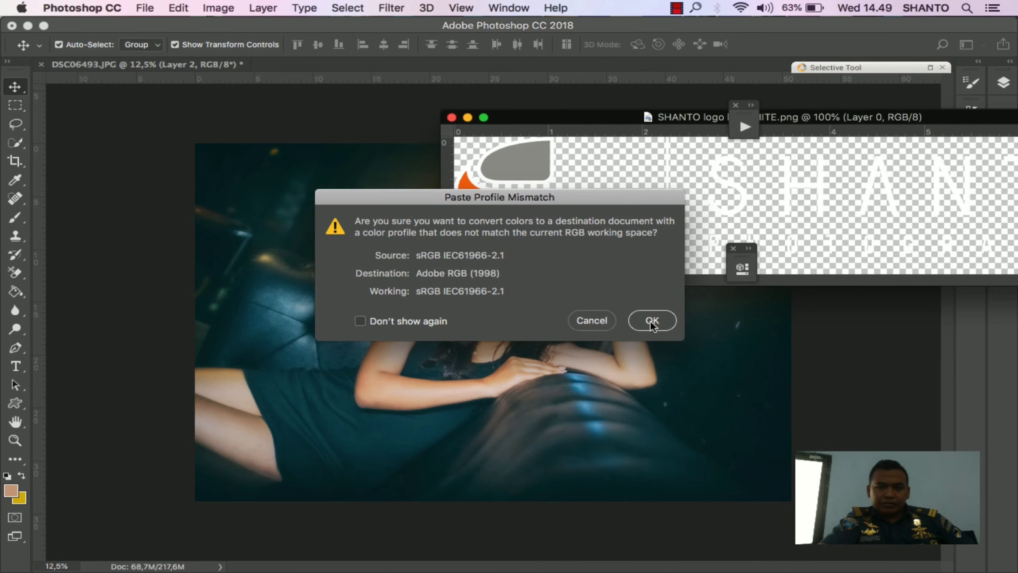
click(651, 321)
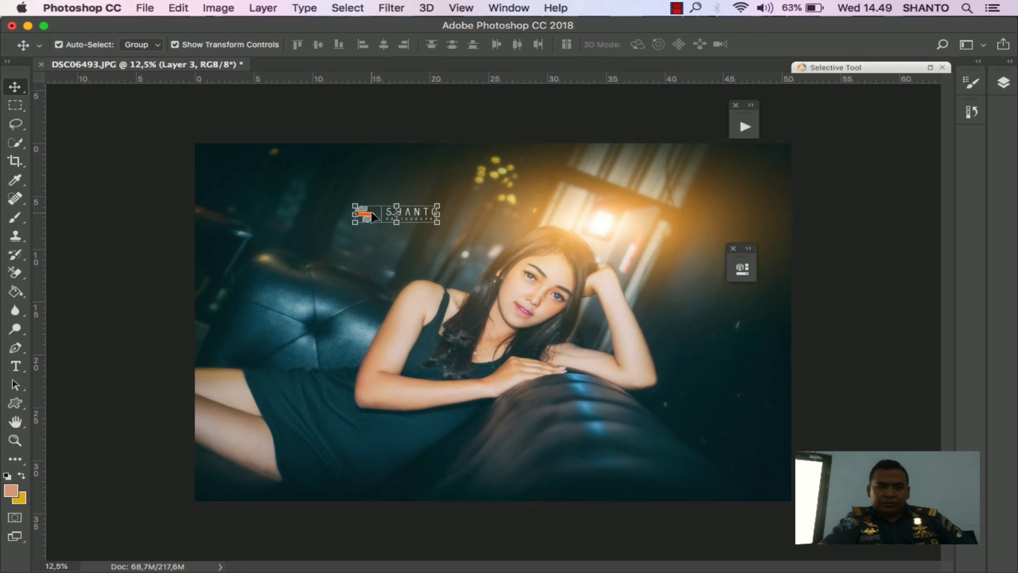
drag(373, 217, 269, 289)
Step: Save the finished portrait to the Desktop as the JPEG copy DSC06493 copy.jpg with quality 10 and the Baseline ("Standard") format
click(146, 8)
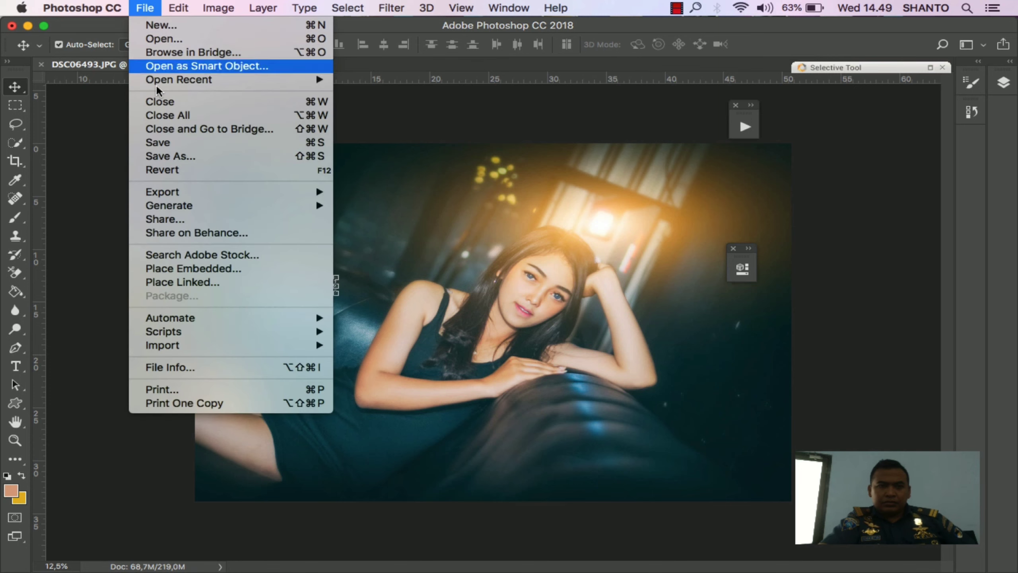
click(160, 156)
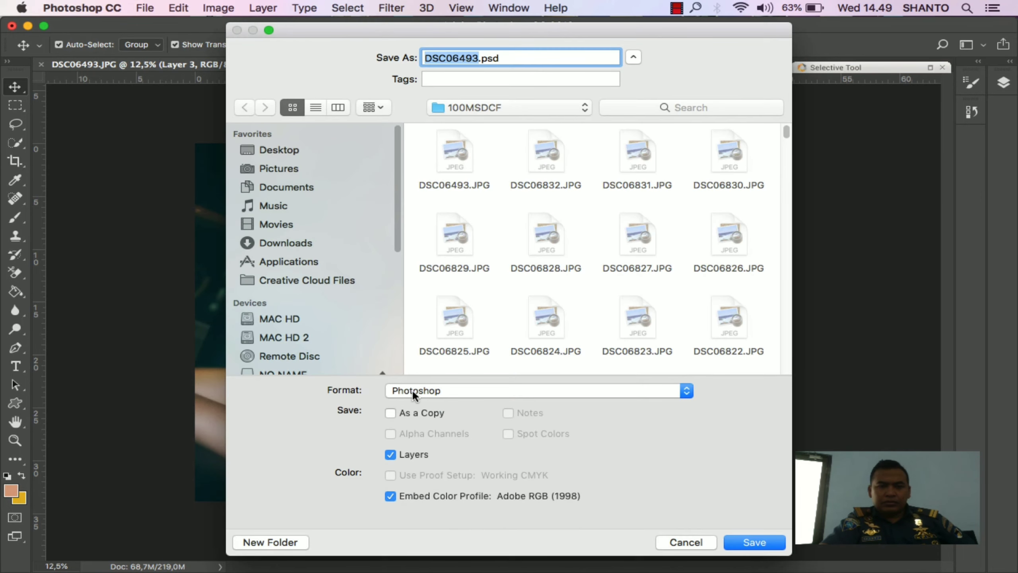
click(412, 388)
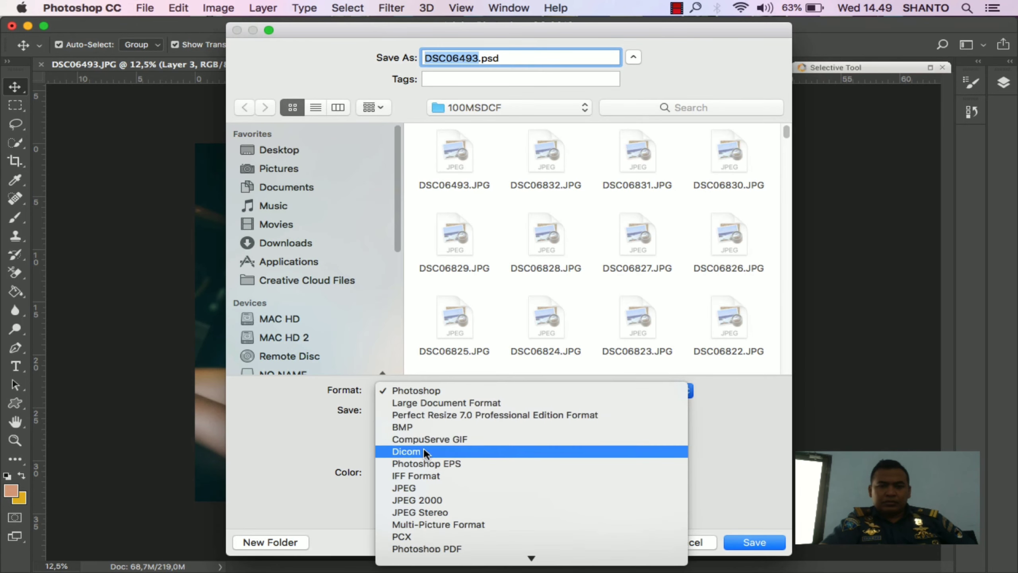
click(427, 488)
click(297, 158)
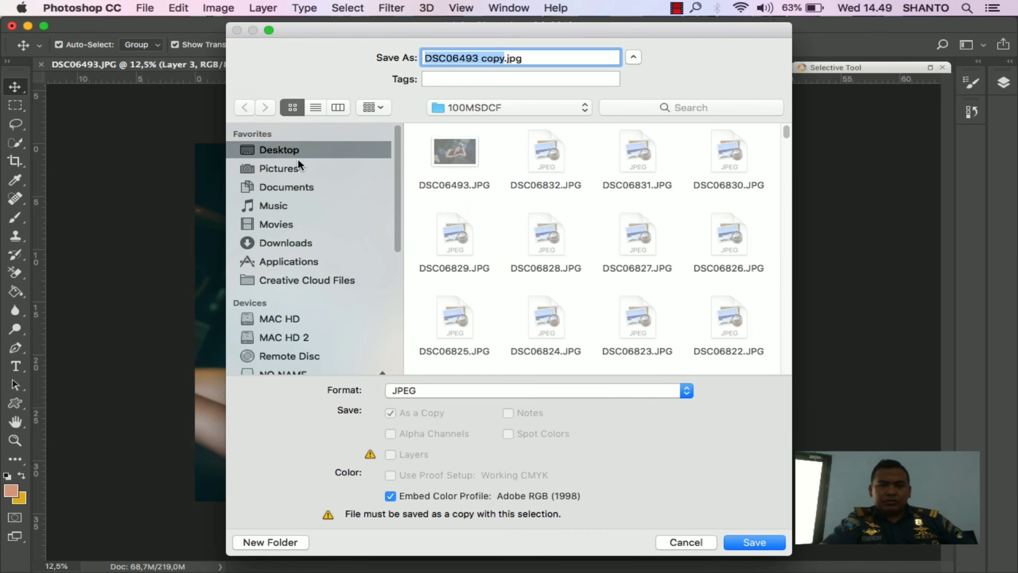
click(748, 539)
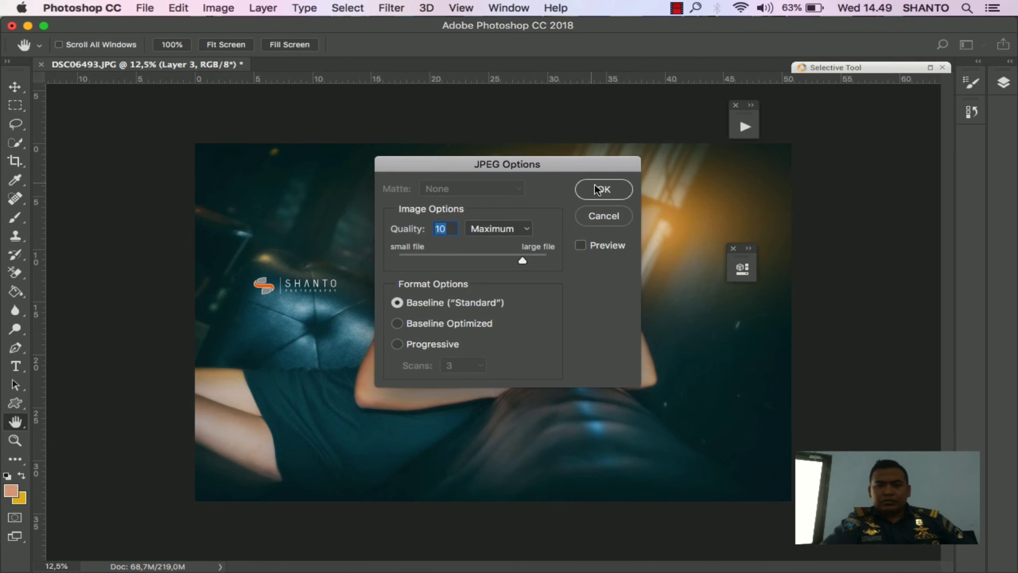
click(595, 184)
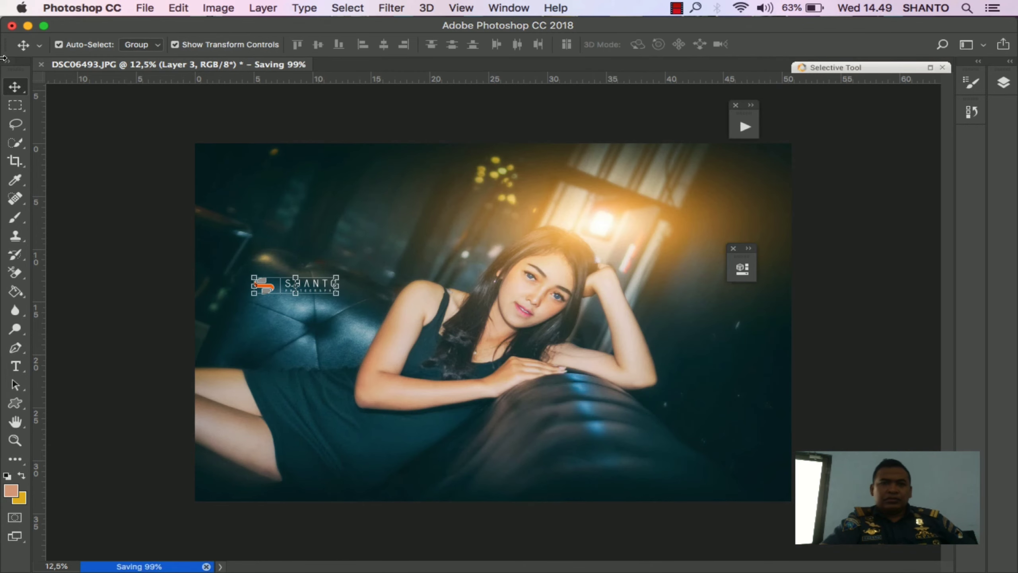